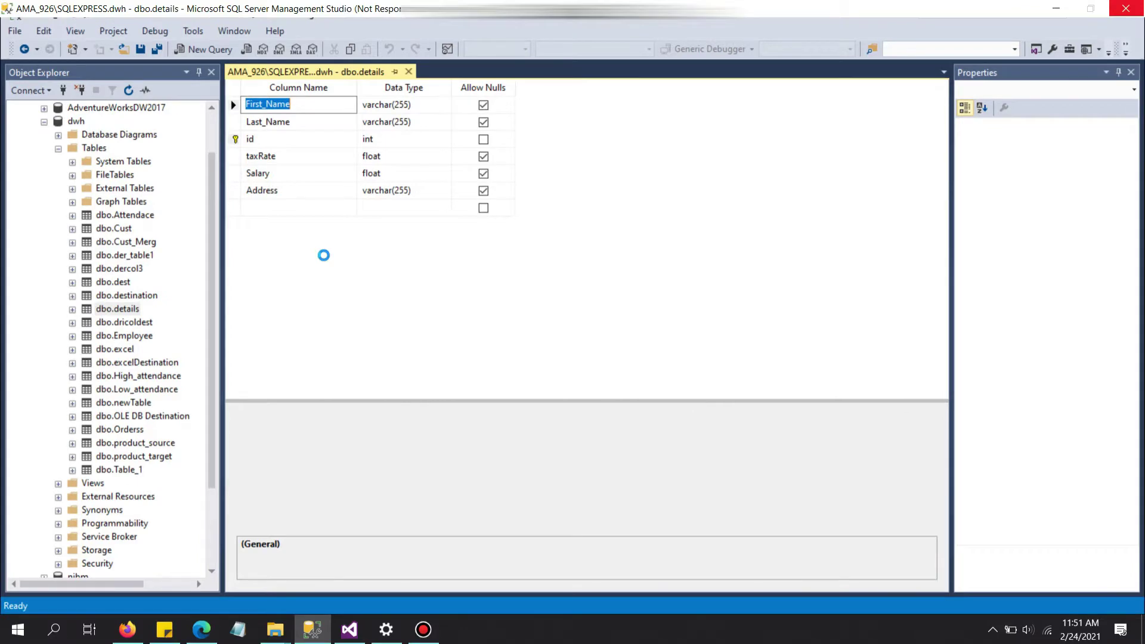
Query the top 1000 rows of the dbo.details table in the dwh database to examine its data.
click(117, 309)
right_click(119, 306)
click(159, 296)
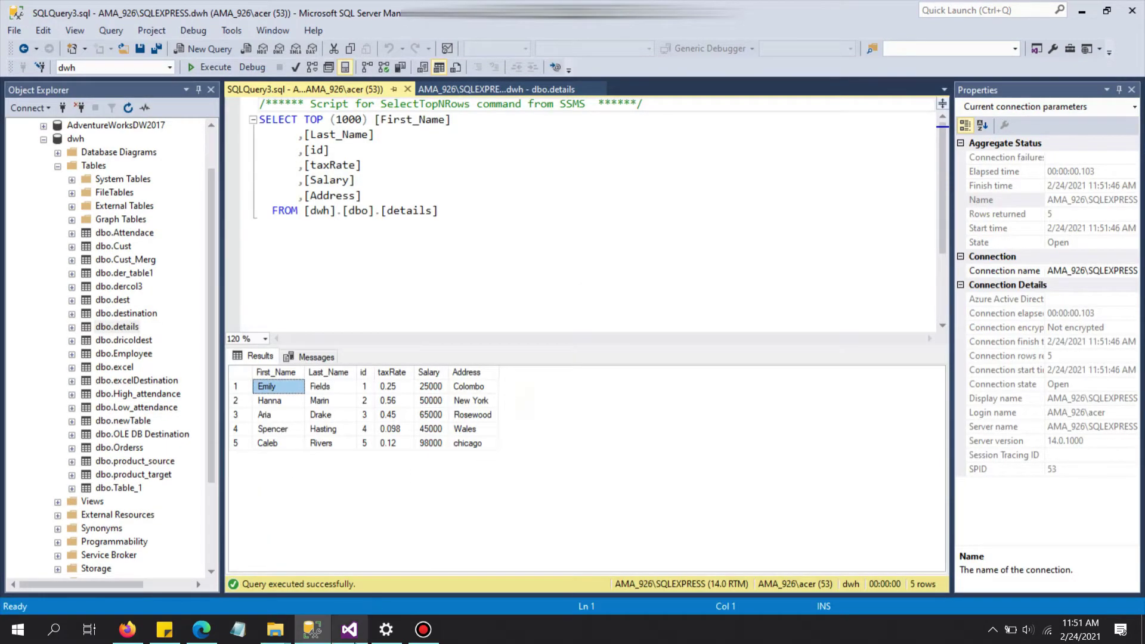
Switch to Visual Studio and add a Data Flow Task to the package's empty control flow.
click(352, 631)
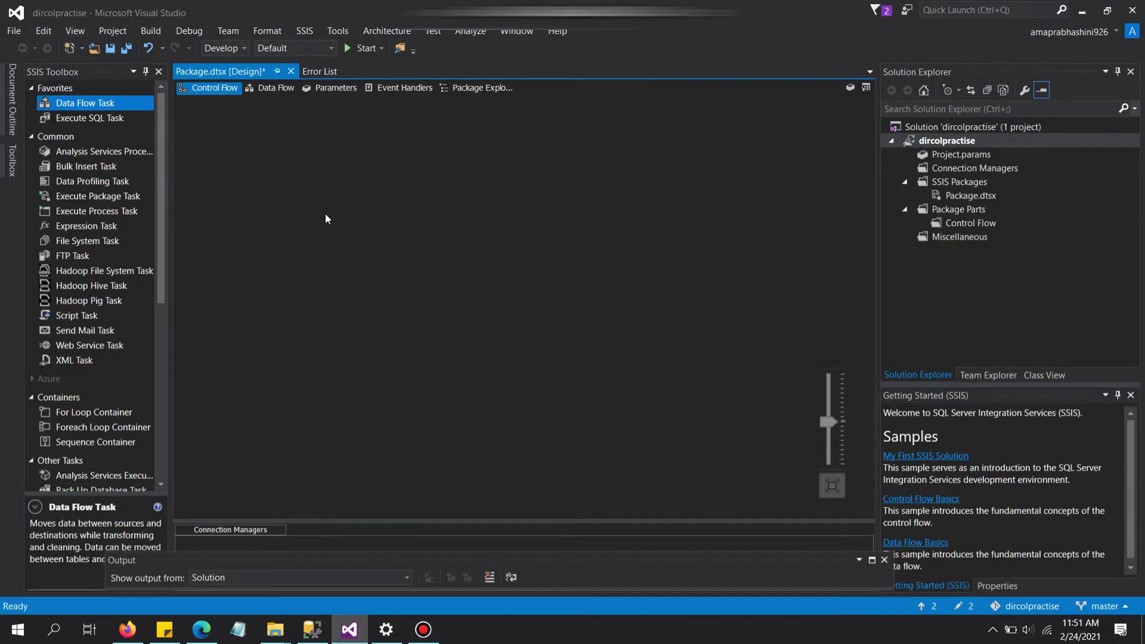
drag(96, 106, 348, 150)
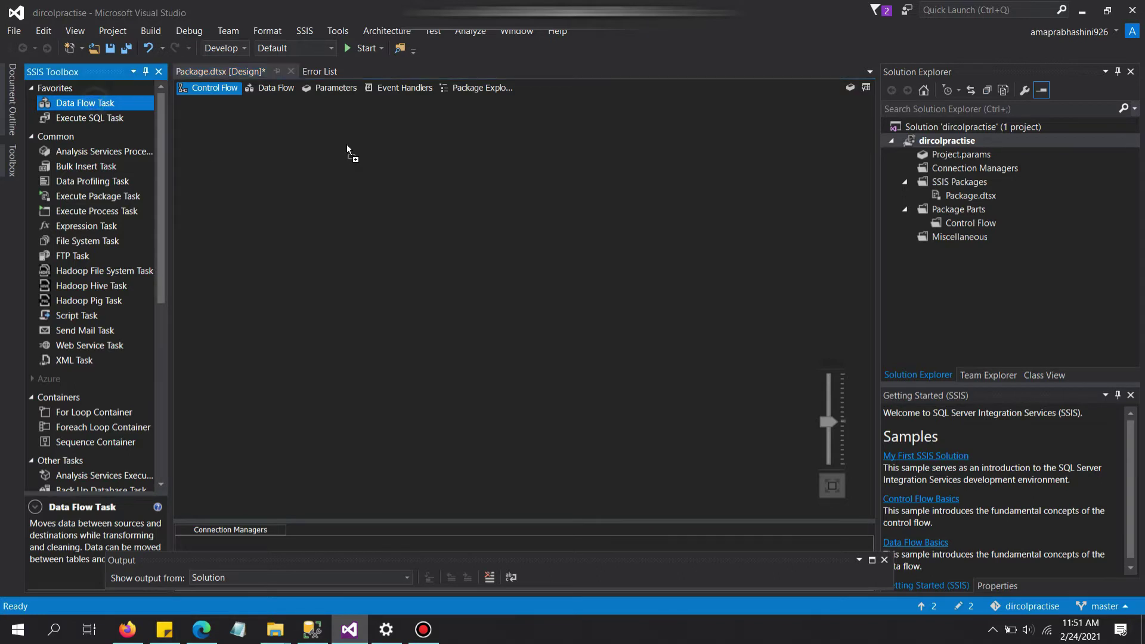
drag(454, 172, 478, 153)
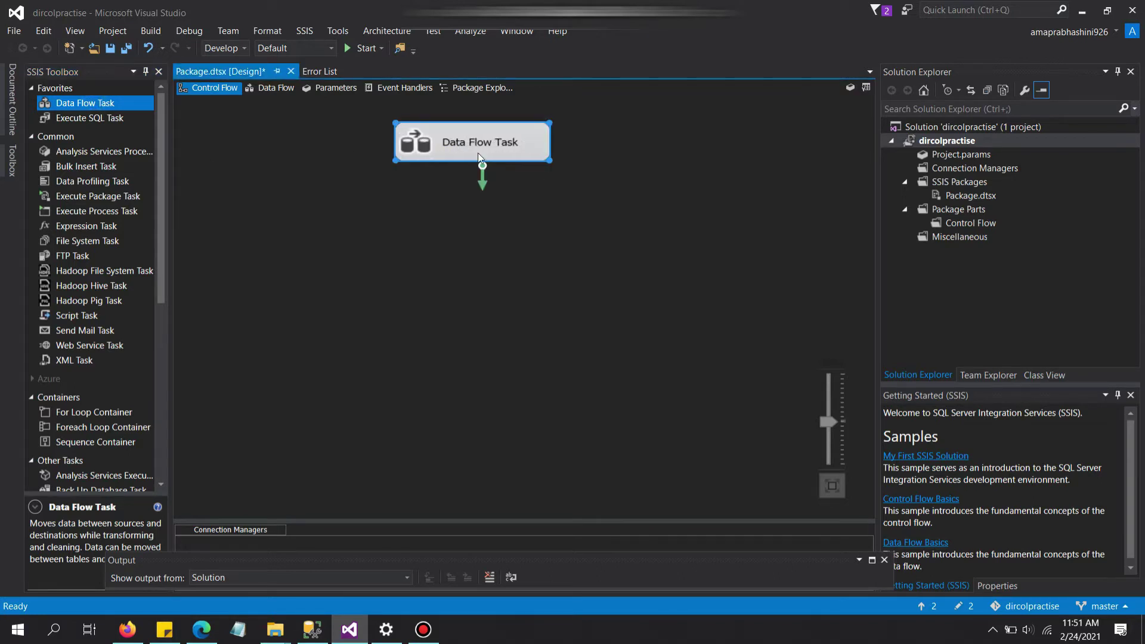
click(524, 203)
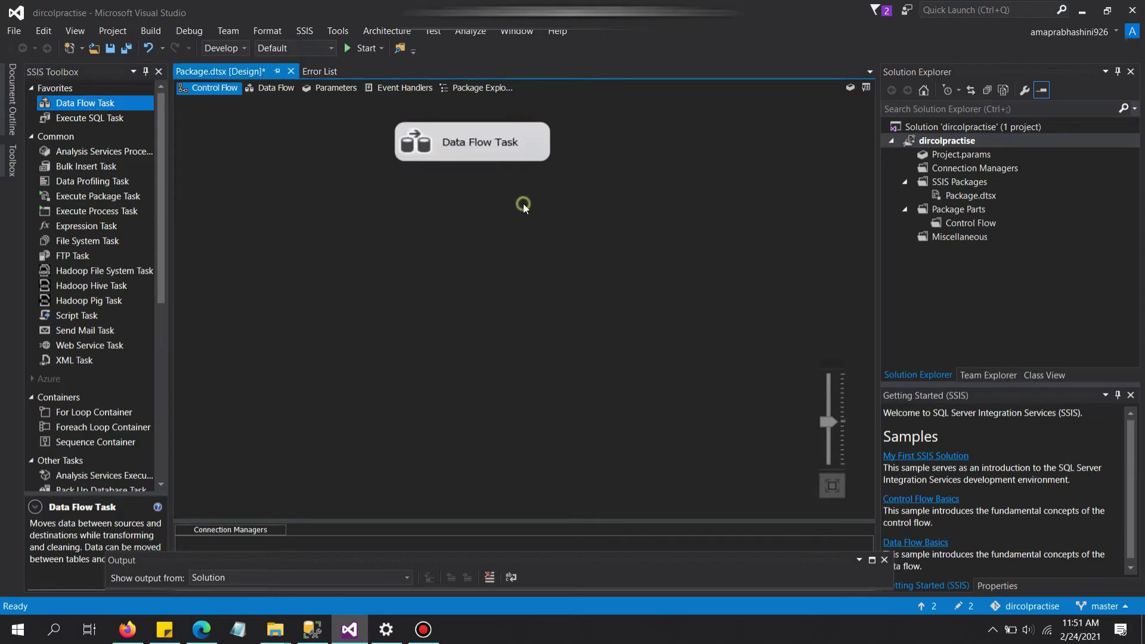
Open the Data Flow Task and place an OLE DB Source on its data flow canvas.
double_click(454, 141)
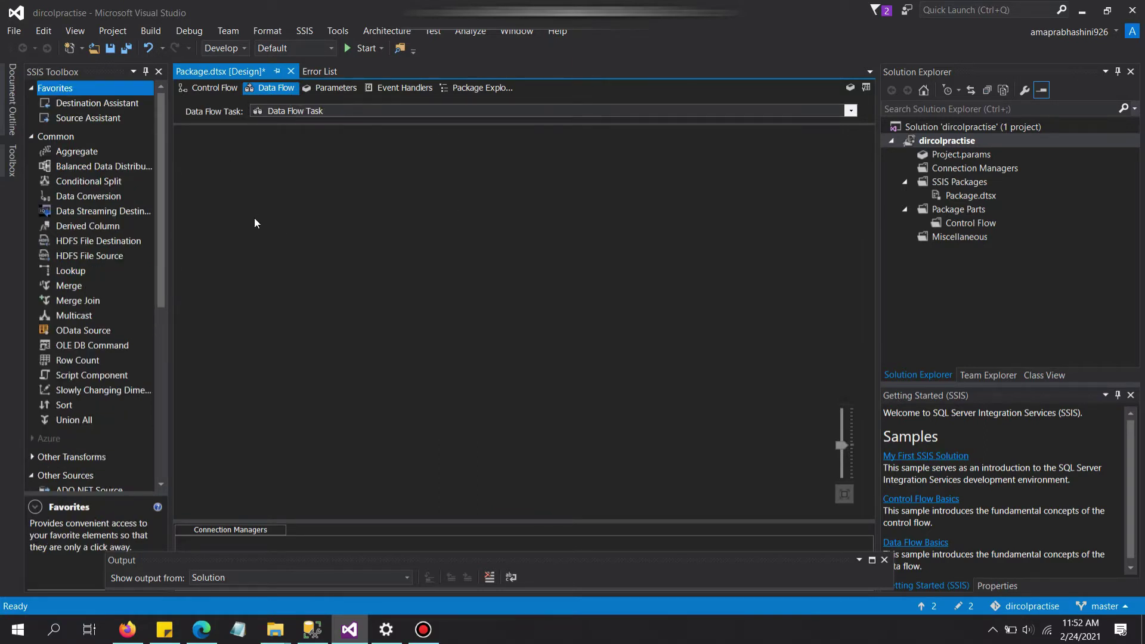
scroll(99, 306, down, 6)
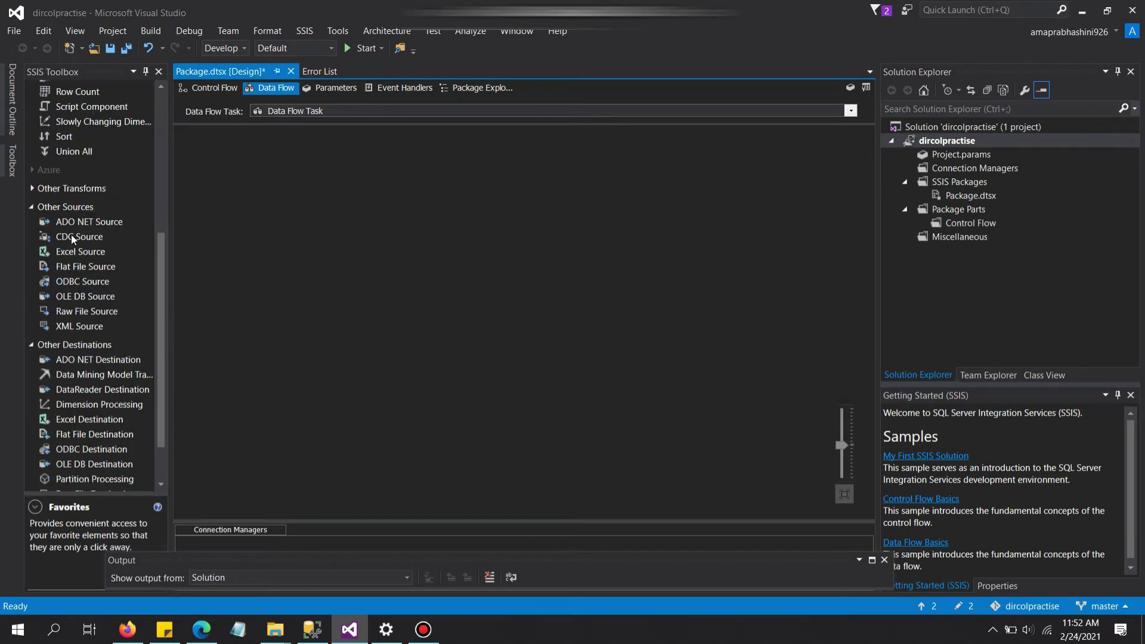
click(72, 298)
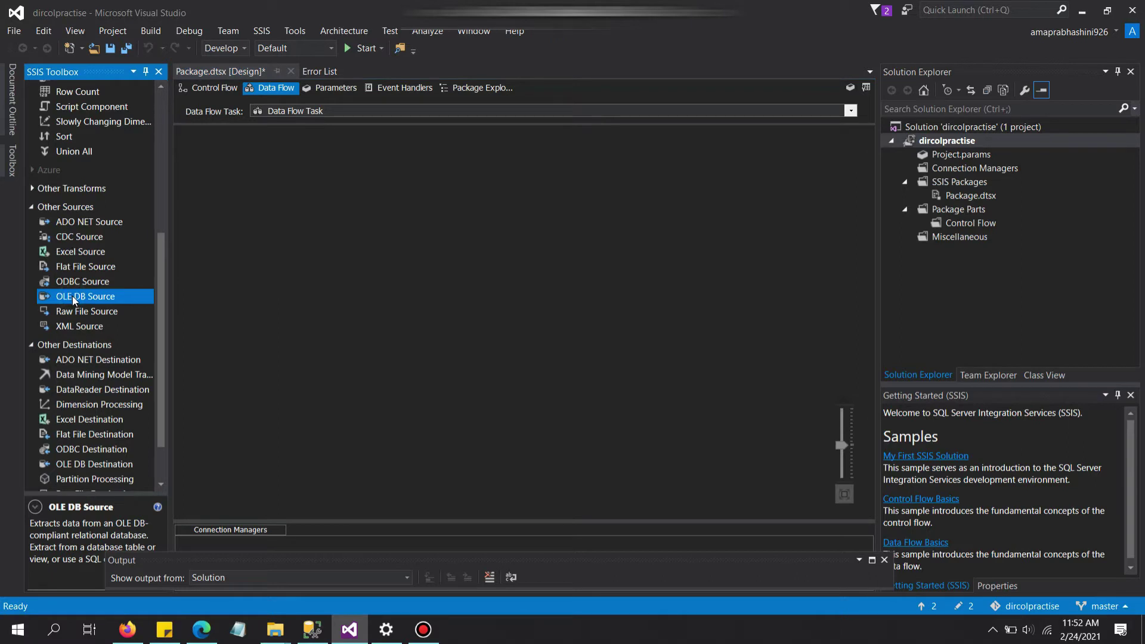
drag(73, 299, 474, 156)
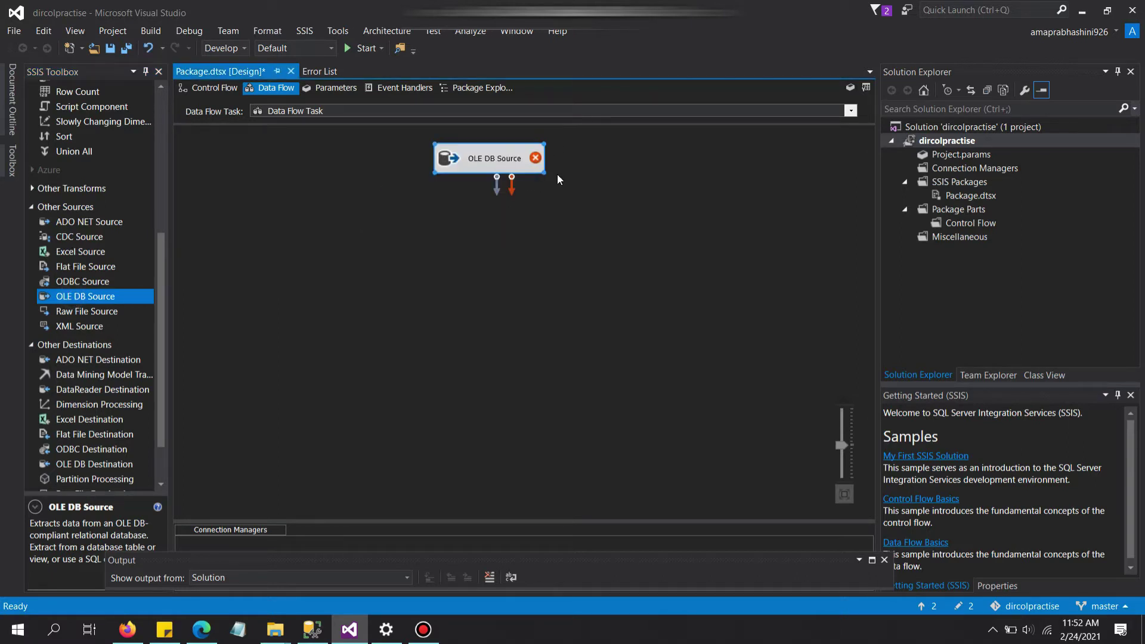
Set the OLE DB Source to use the existing SQLEXPRESS.dwh data connection and the [dbo].[details] table.
double_click(483, 158)
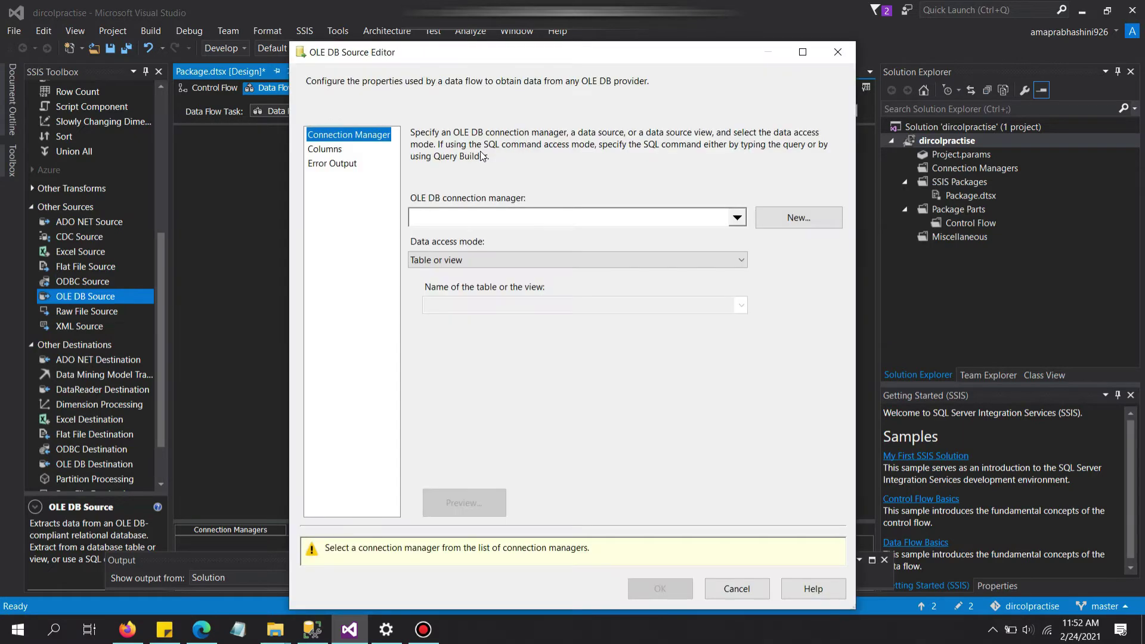
click(794, 217)
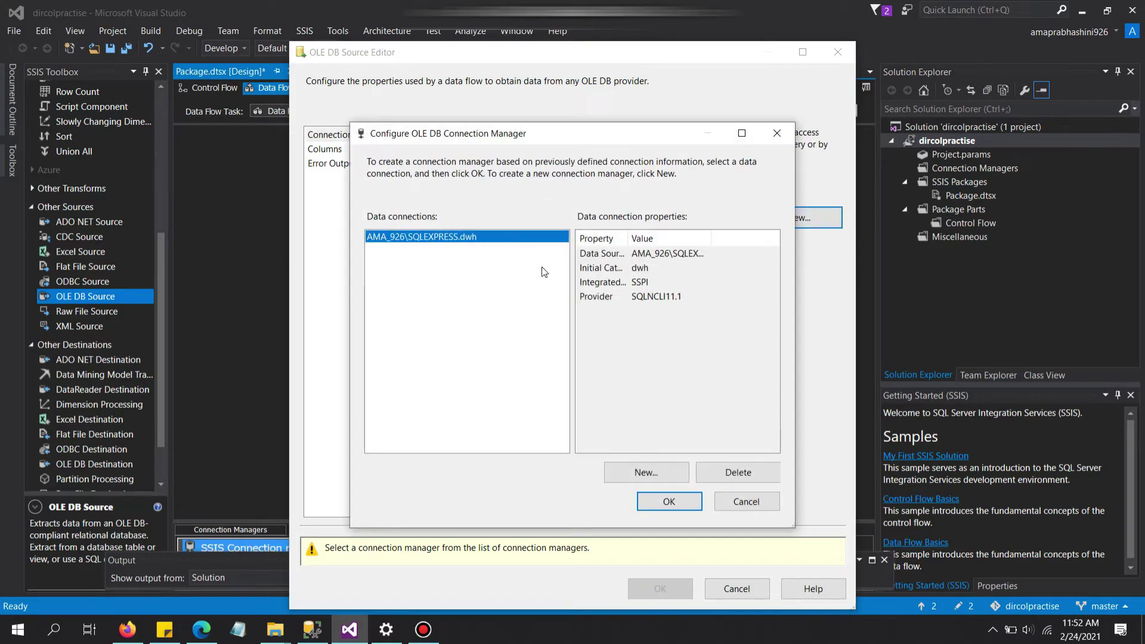
click(669, 501)
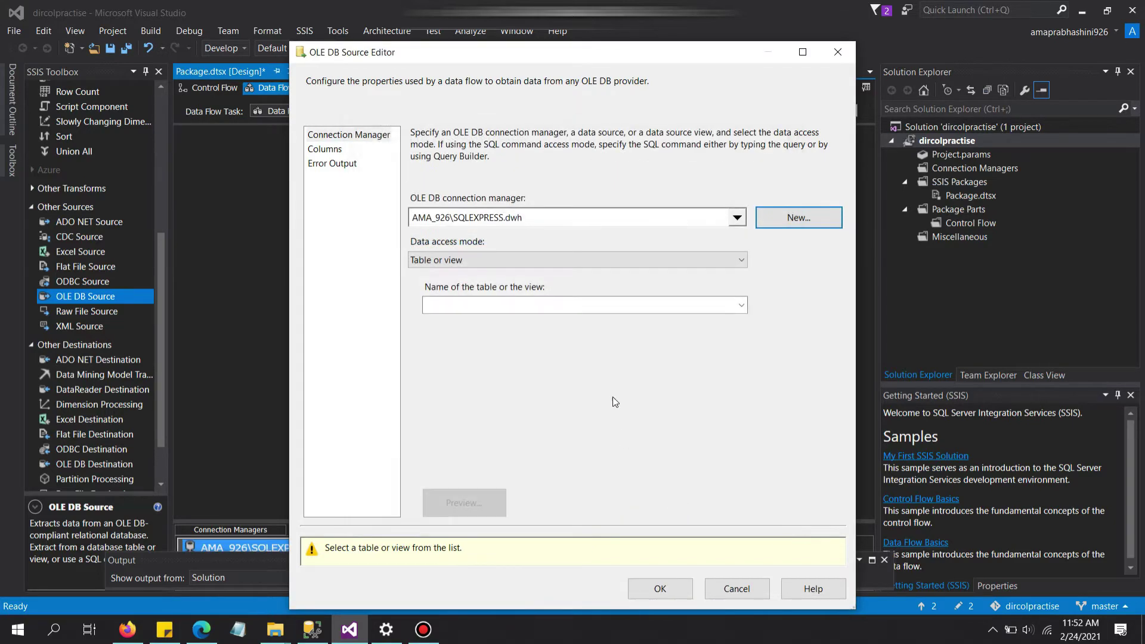
click(673, 305)
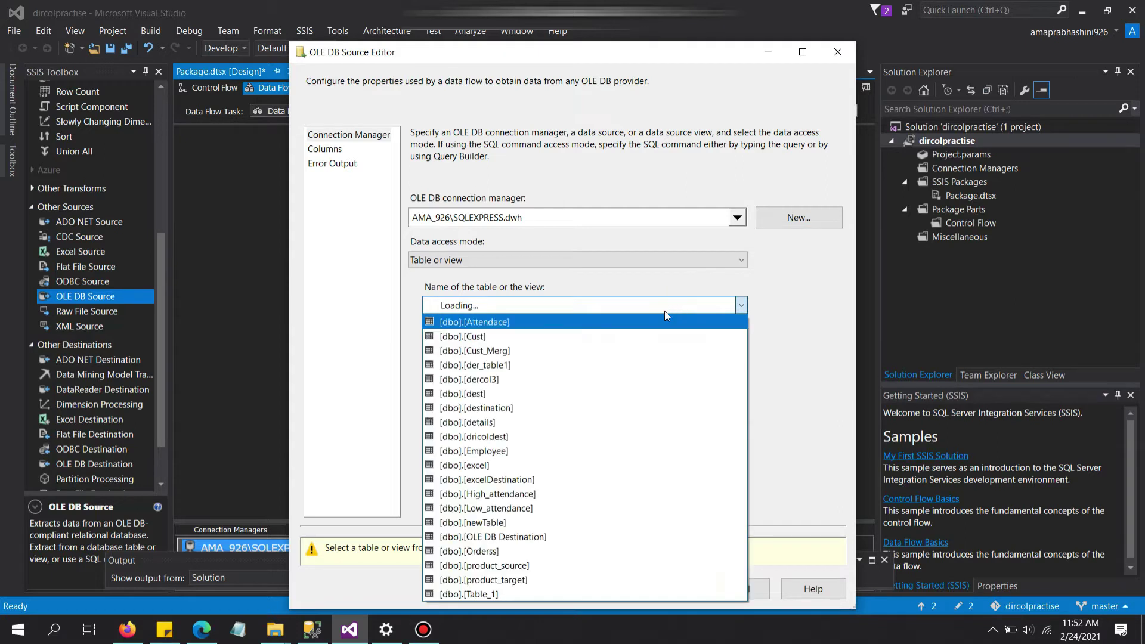
click(486, 422)
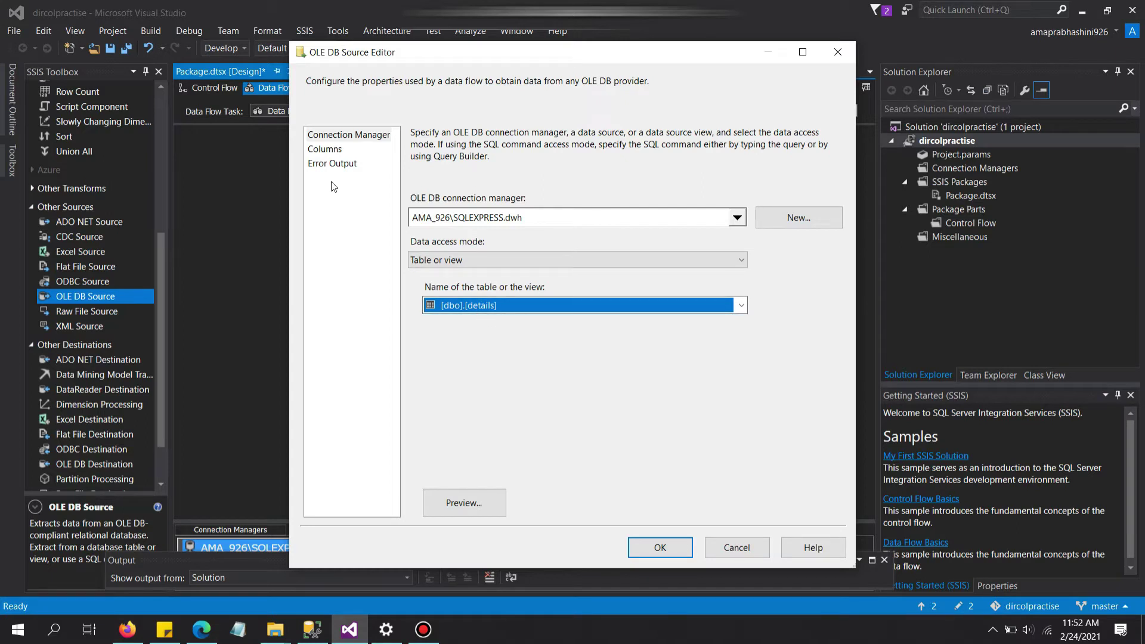
Review the source's columns, error output and data preview, and accept the OLE DB Source settings.
click(326, 150)
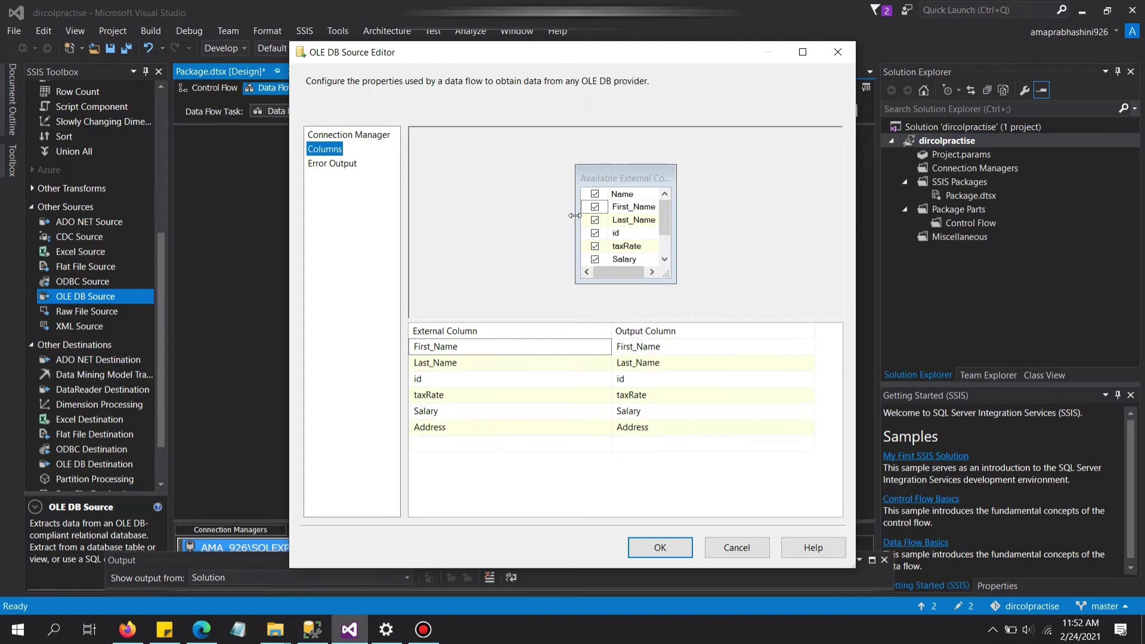
click(332, 164)
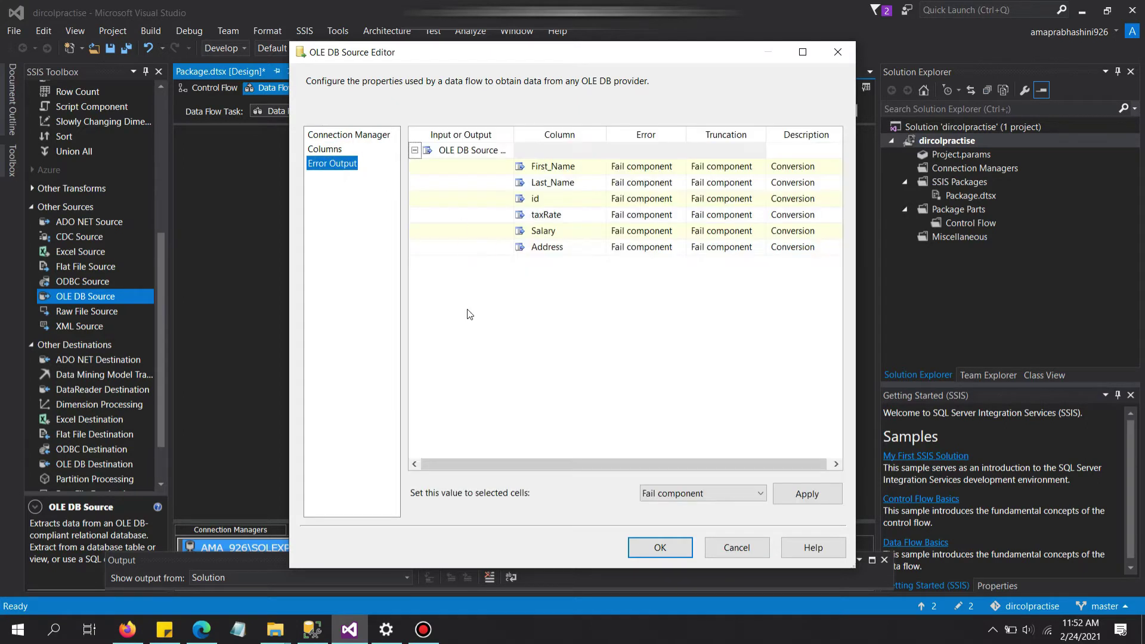
click(353, 136)
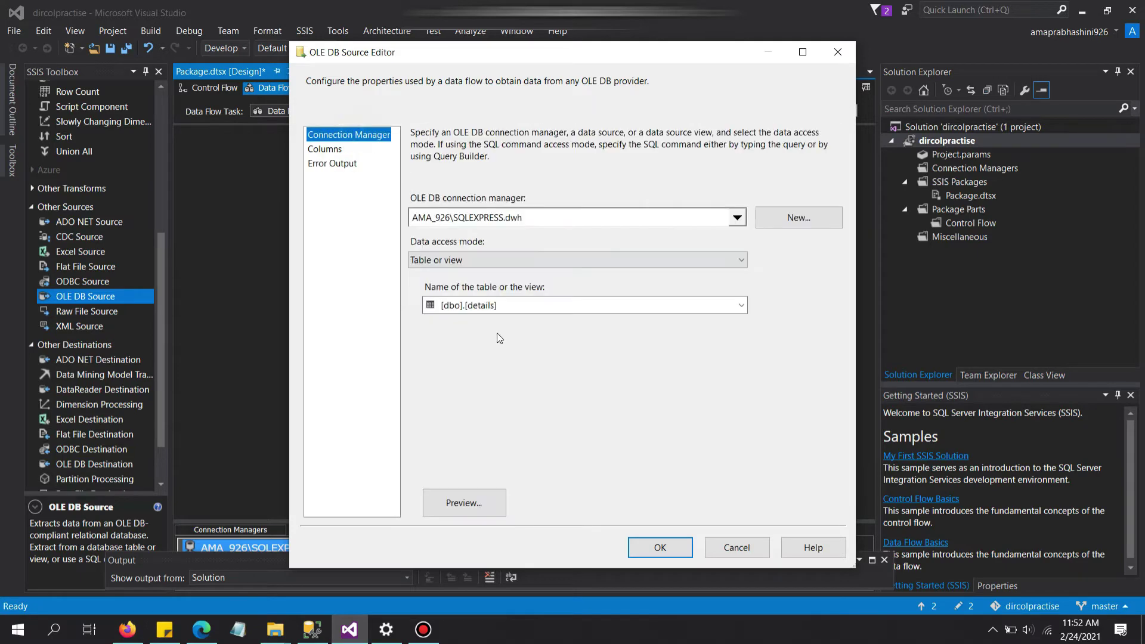
click(464, 503)
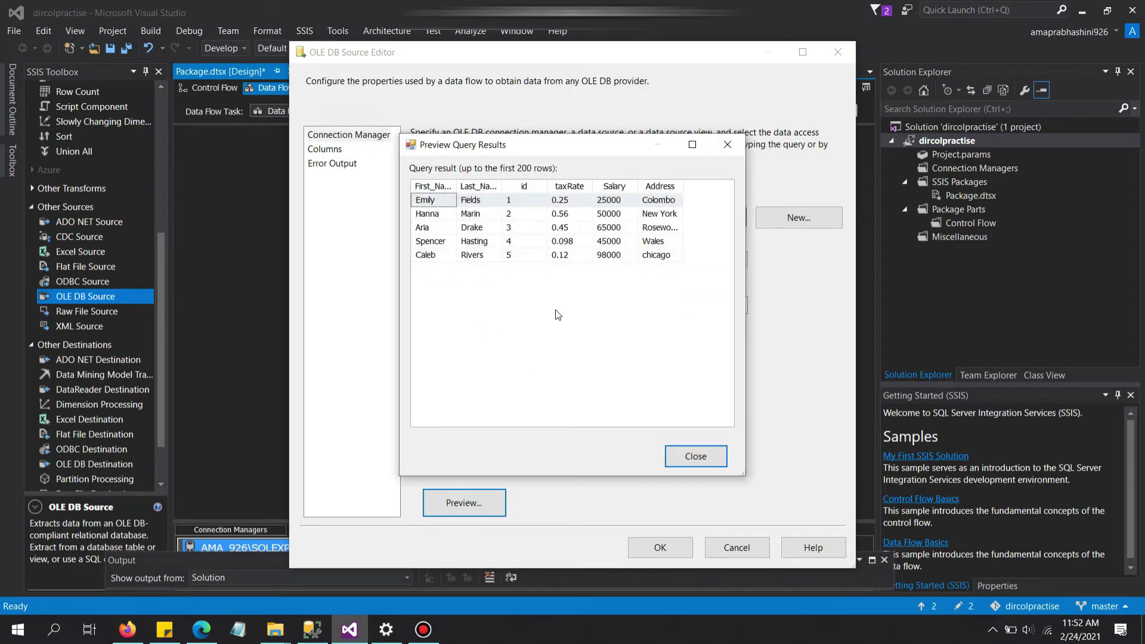
click(686, 457)
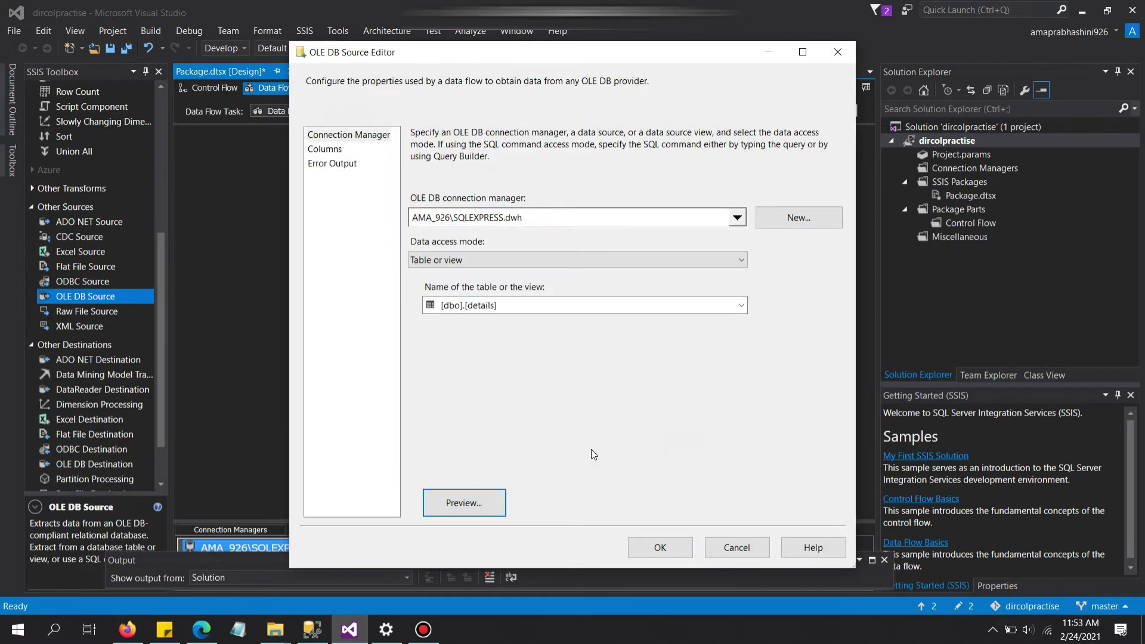
click(660, 548)
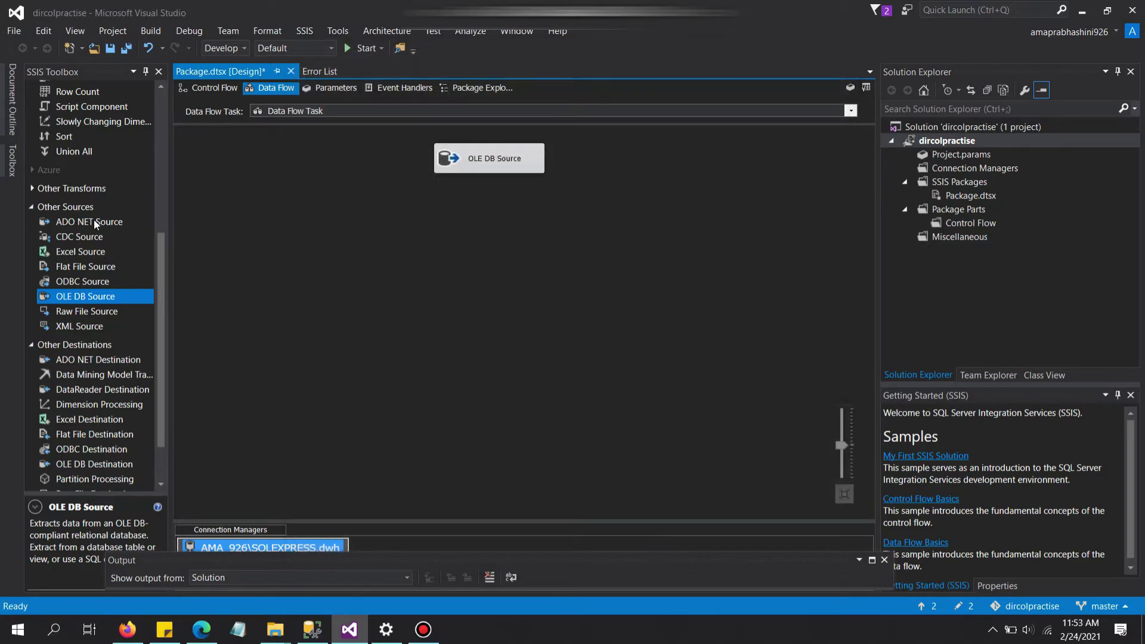
Add a Derived Column transformation below the OLE DB Source and connect the source's regular output to it.
scroll(74, 292, up, 6)
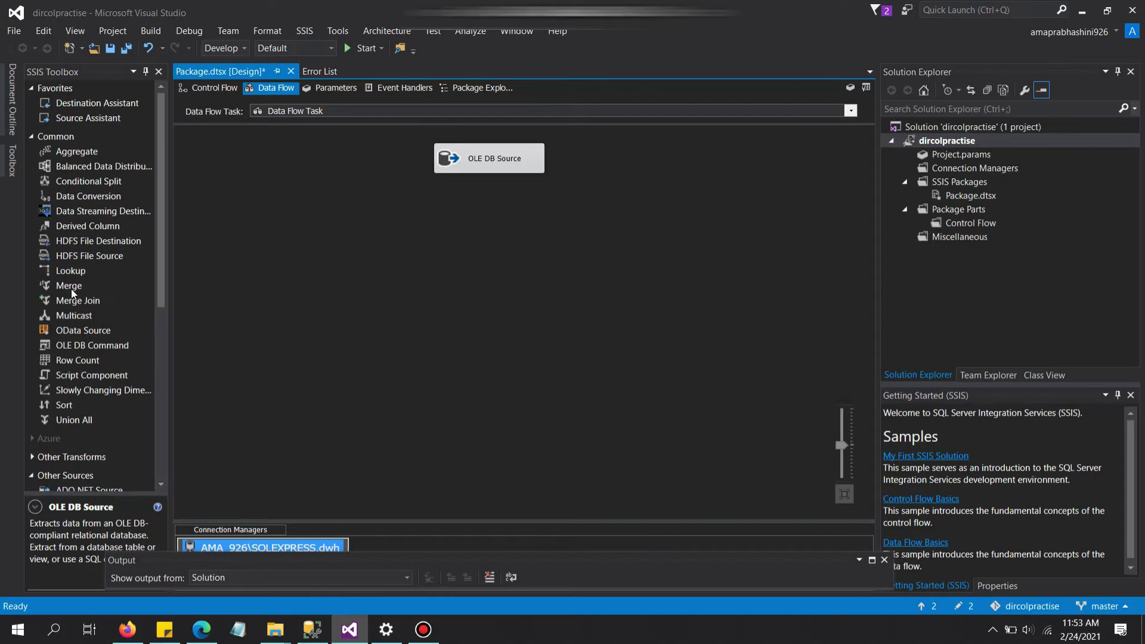
click(68, 224)
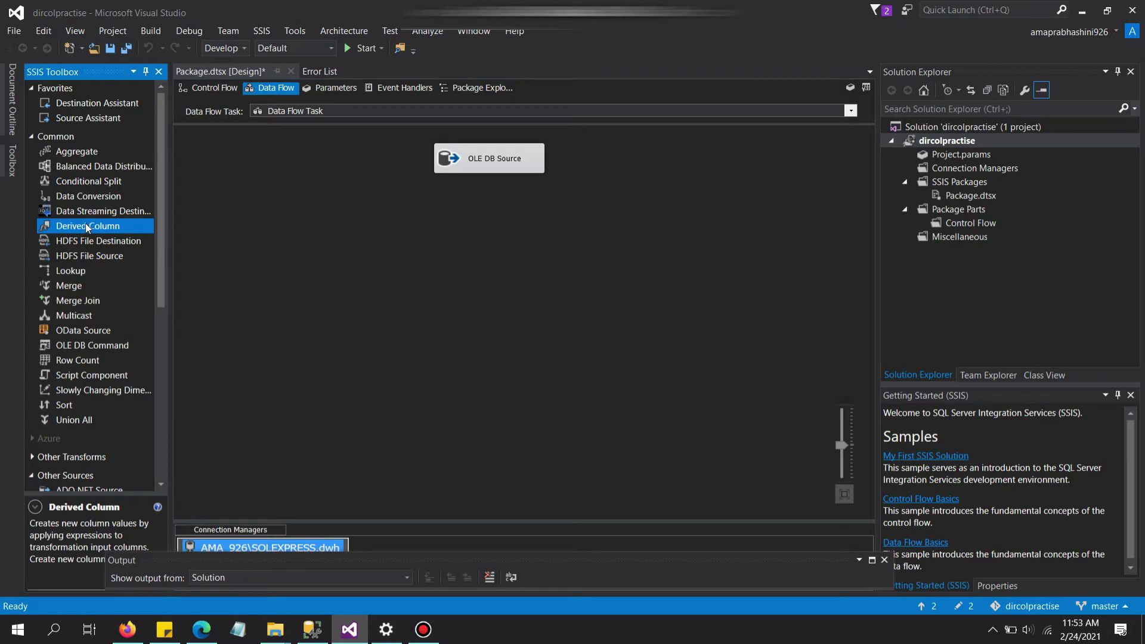
drag(86, 223, 255, 238)
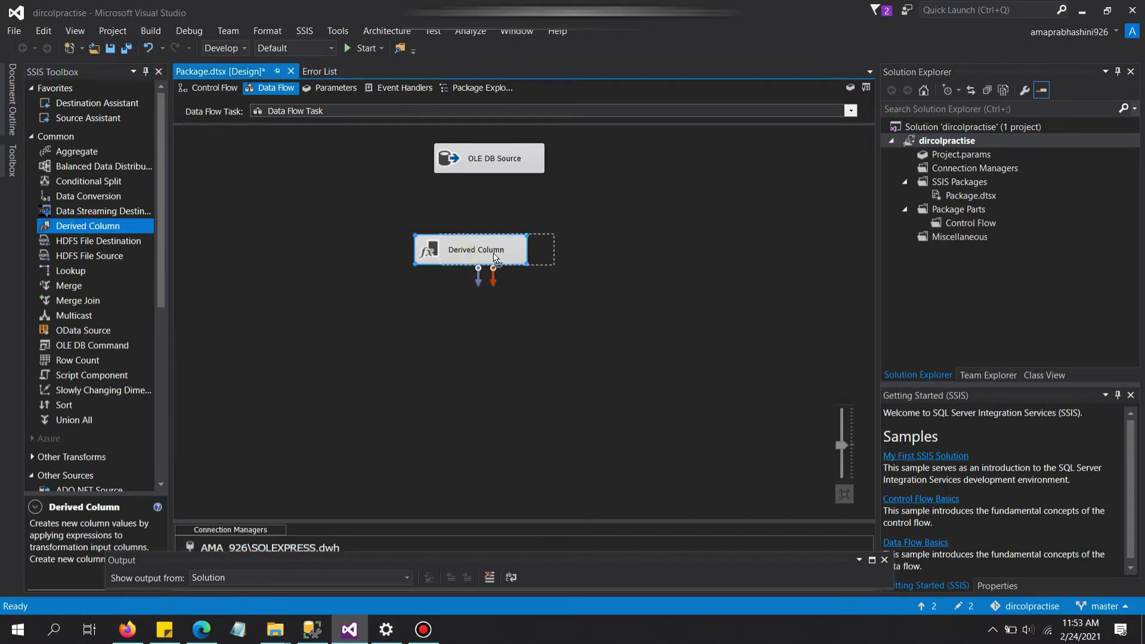
click(505, 170)
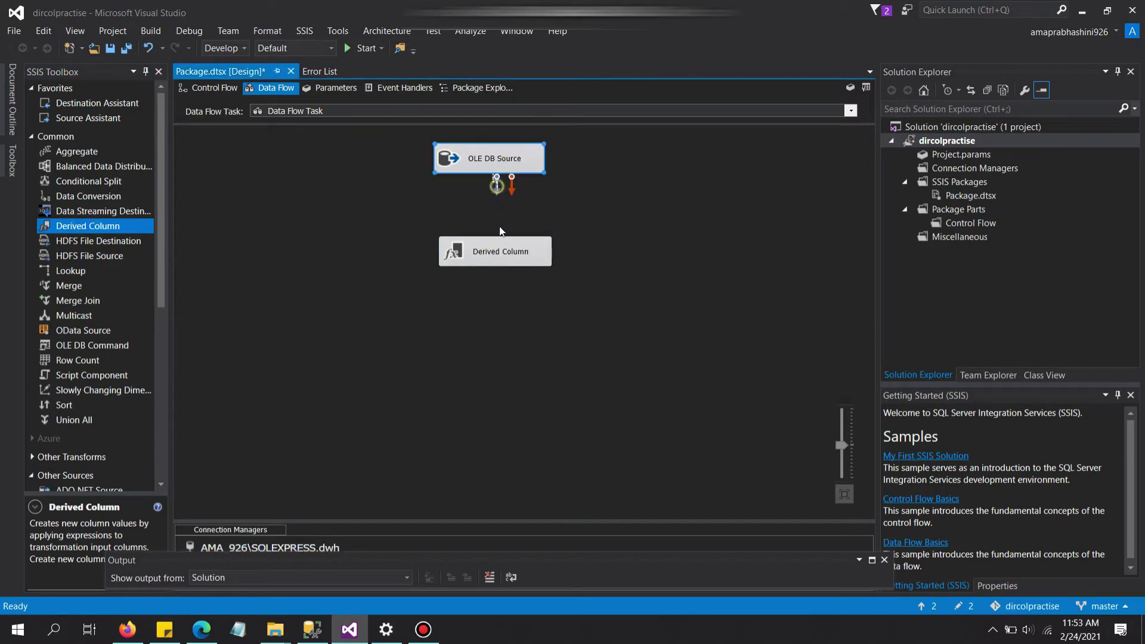
drag(500, 232, 500, 260)
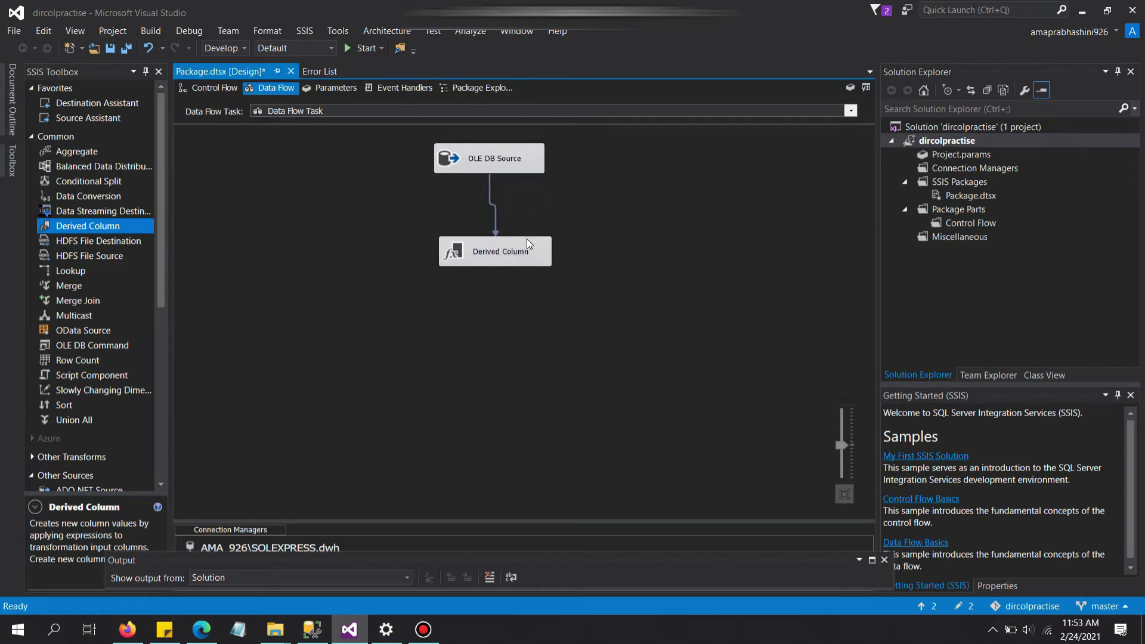
Add a new derived column with the expression [First_Name]+" " + [Last_Name] in the Derived Column transformation.
double_click(538, 259)
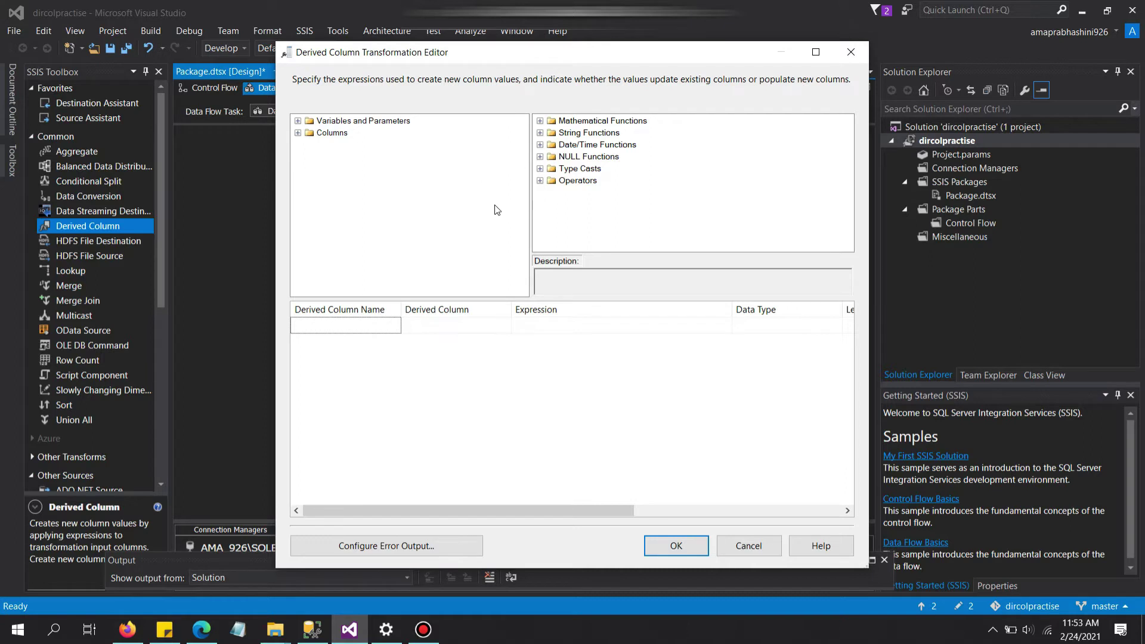
click(298, 134)
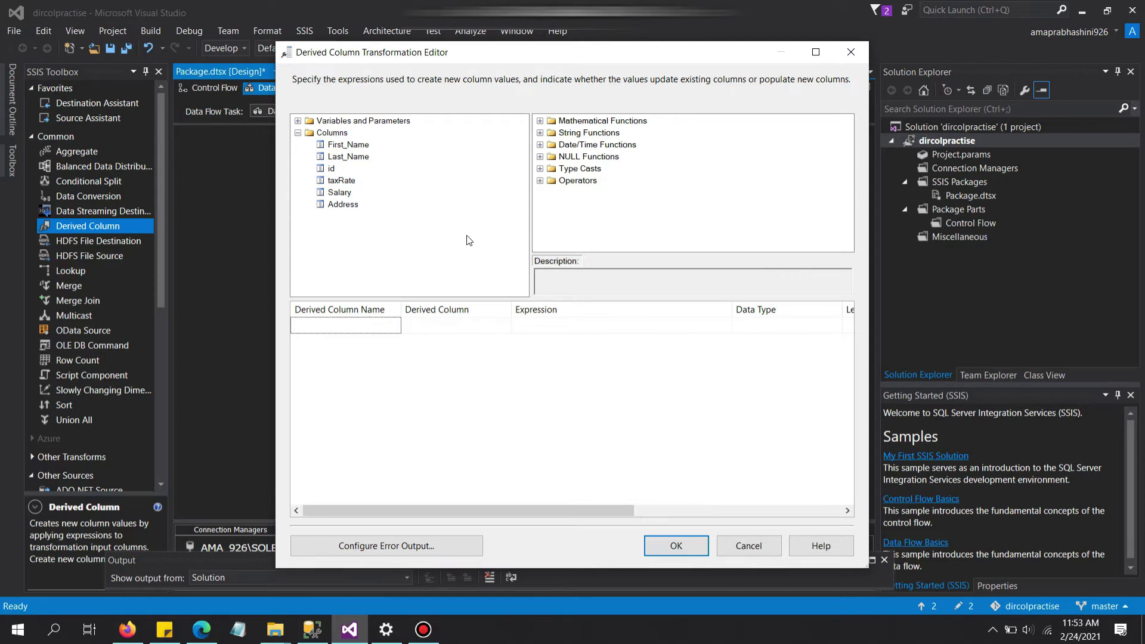
click(356, 149)
drag(356, 149, 524, 324)
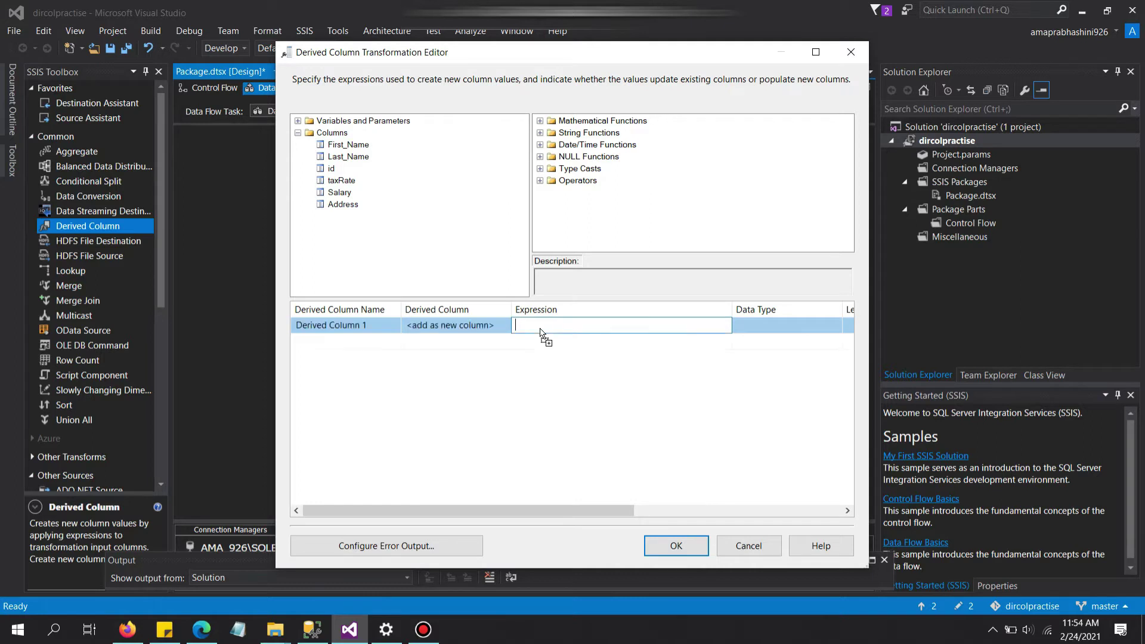
click(574, 326)
text(+" " +)
drag(348, 145, 602, 328)
click(516, 365)
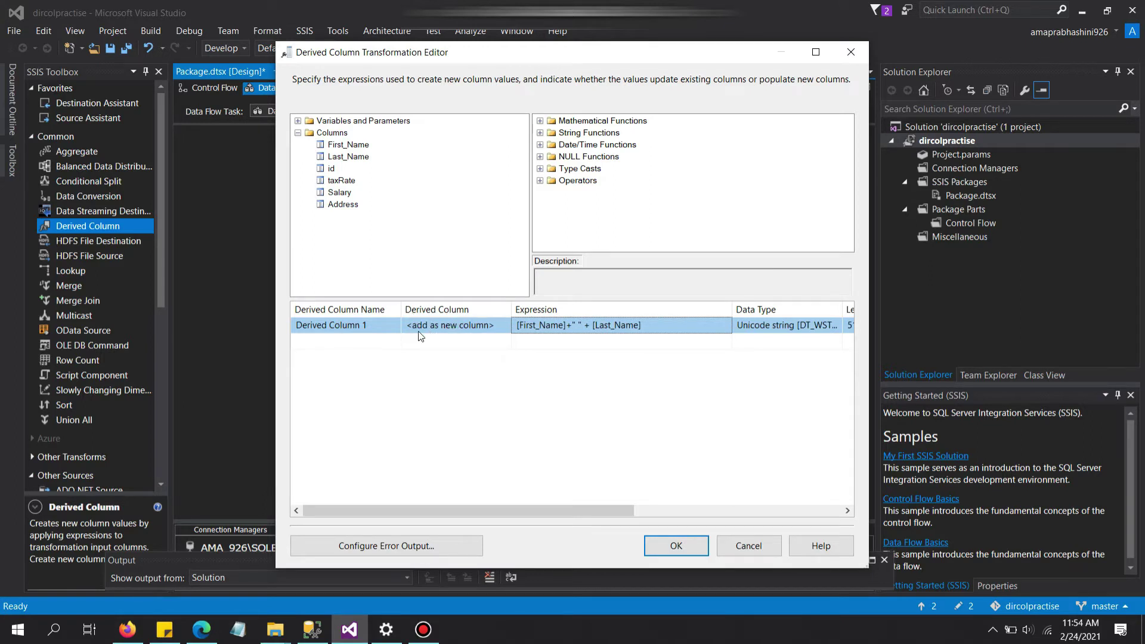
Name the derived column that joins the first and last names Full_name.
click(366, 325)
drag(373, 325, 257, 324)
key(BackSpace)
text(Full_name)
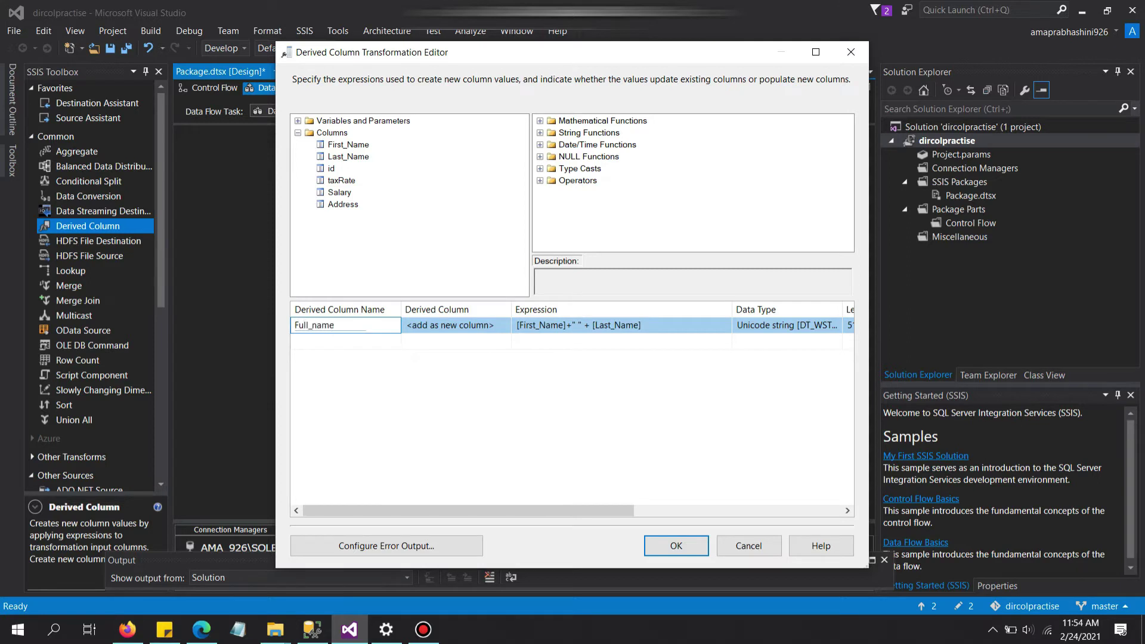
click(404, 343)
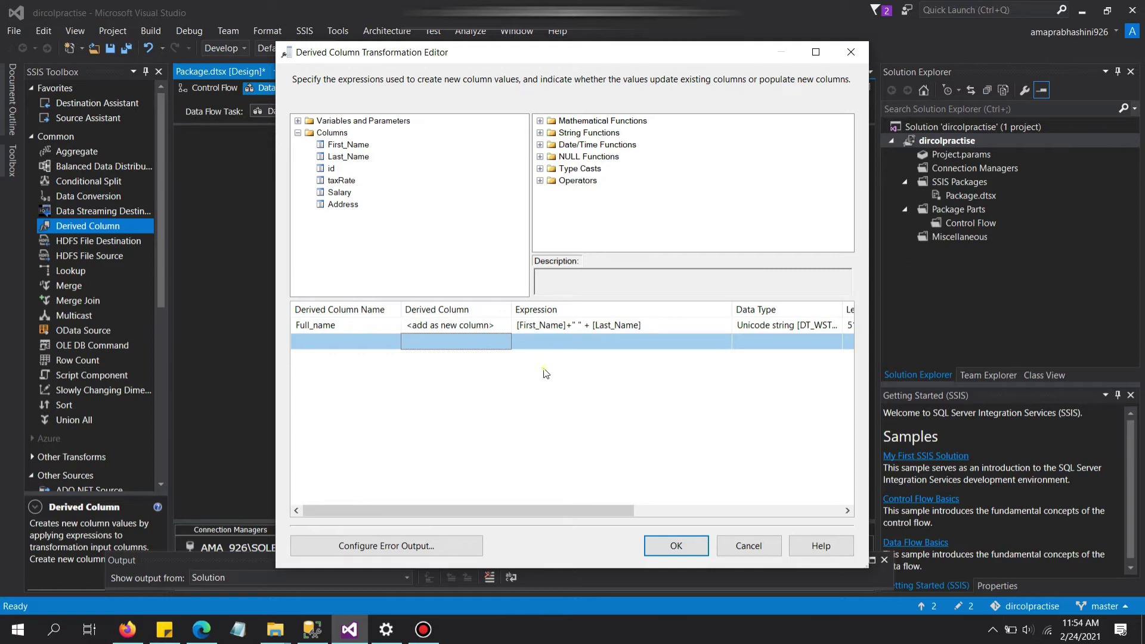
Add a new derived column whose expression uses the ROUND mathematical function.
click(347, 180)
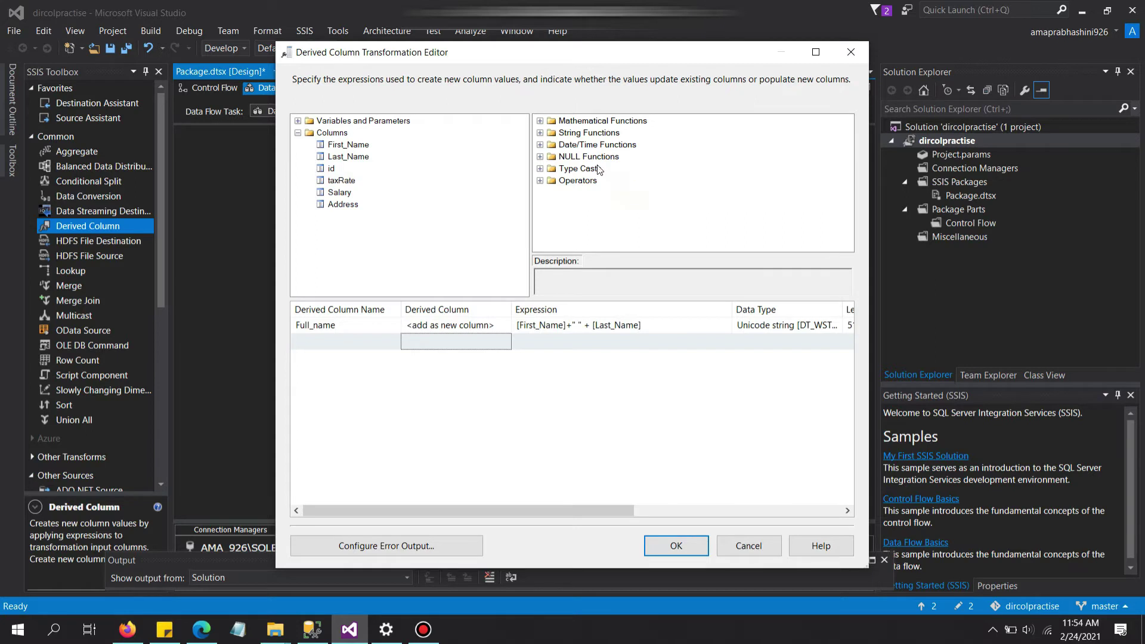
click(540, 120)
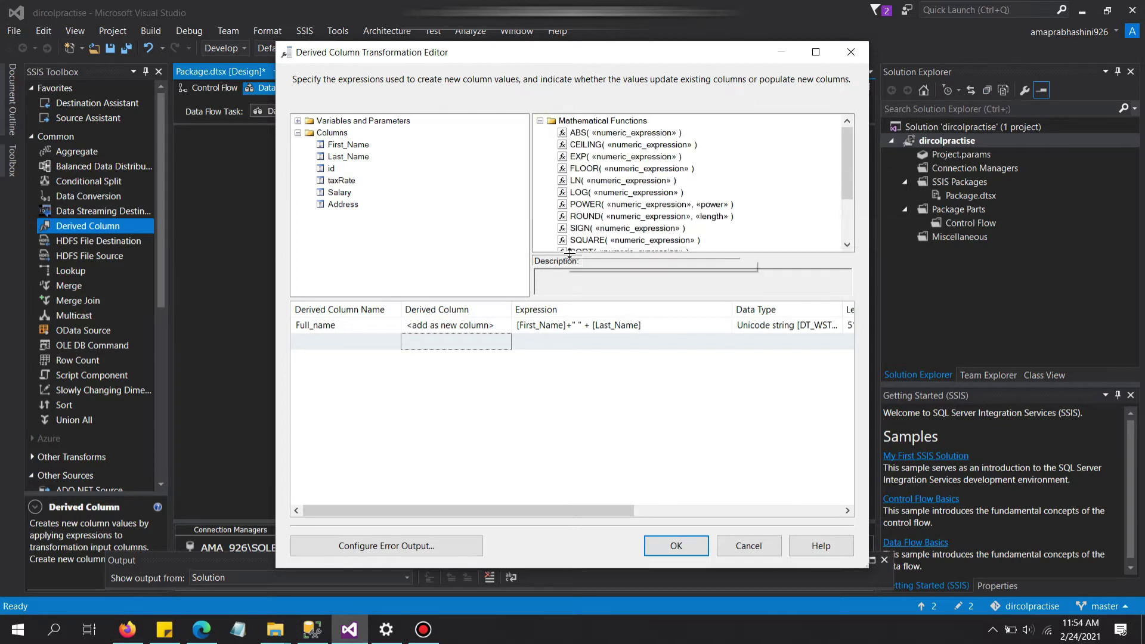
scroll(599, 185, down, 1)
click(597, 182)
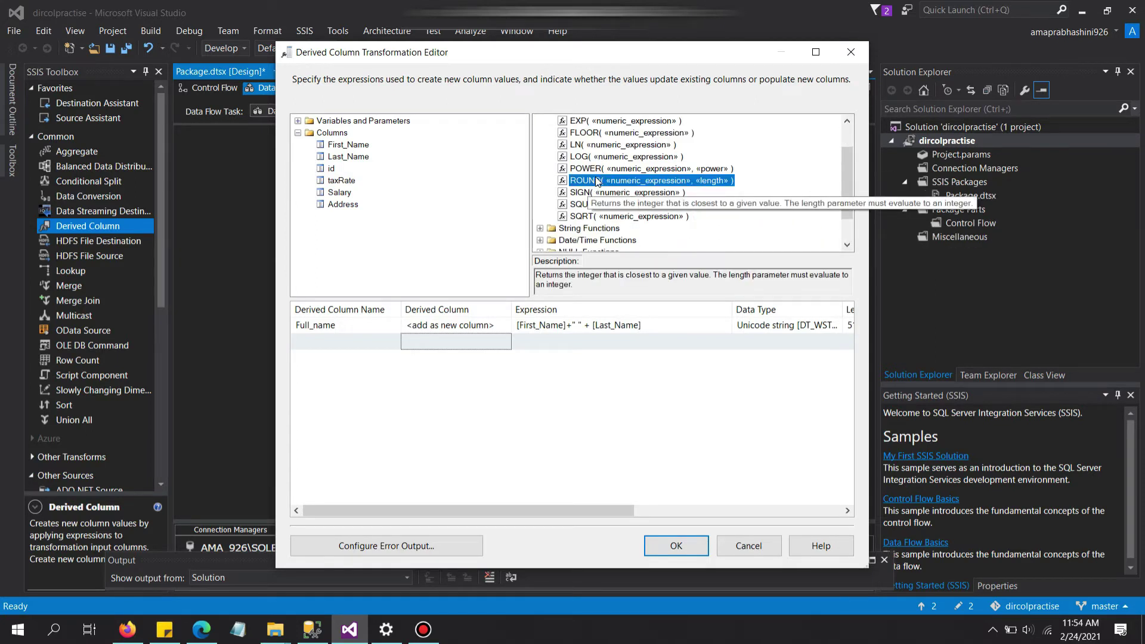
drag(596, 182, 538, 343)
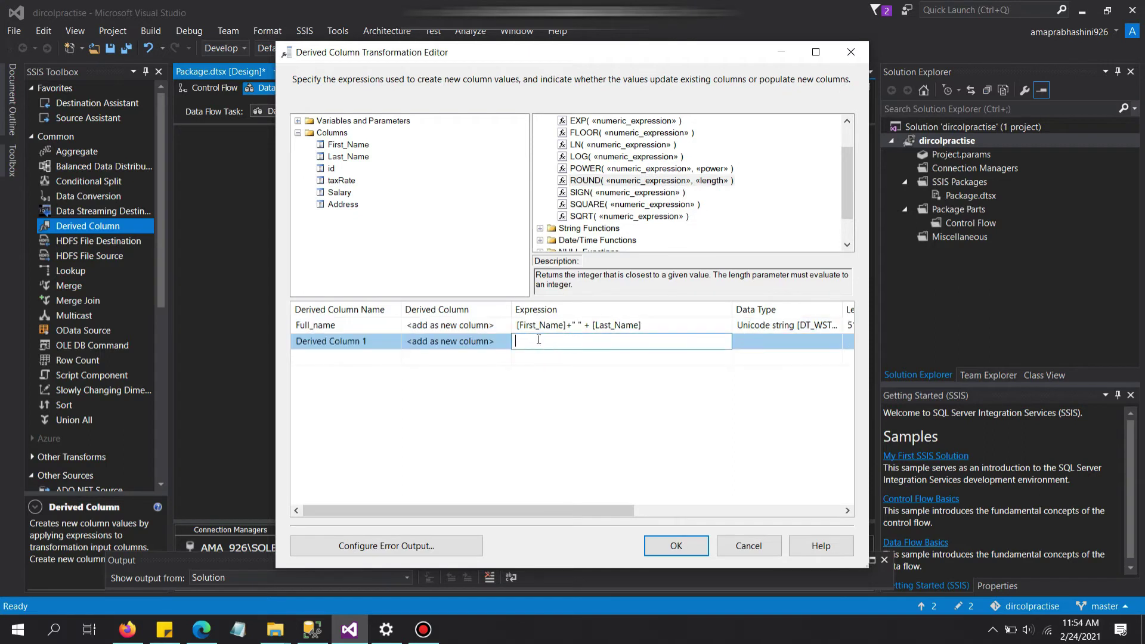
Fill in the ROUND expression with [taxRate] as the numeric expression and 1 as the length.
click(342, 181)
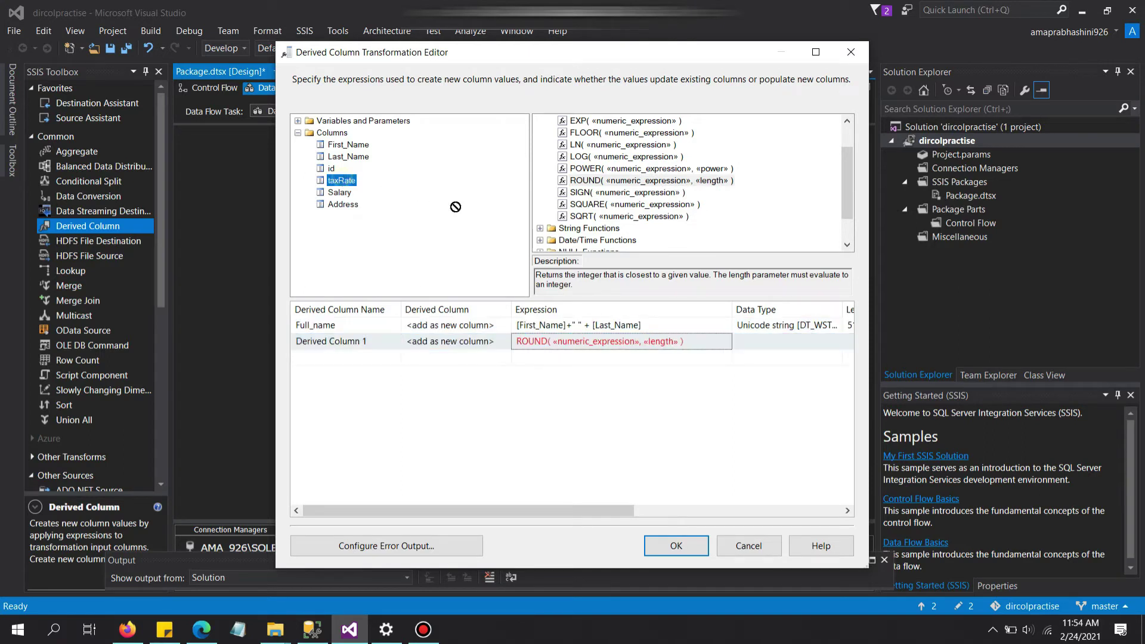
double_click(569, 341)
text([taxRate])
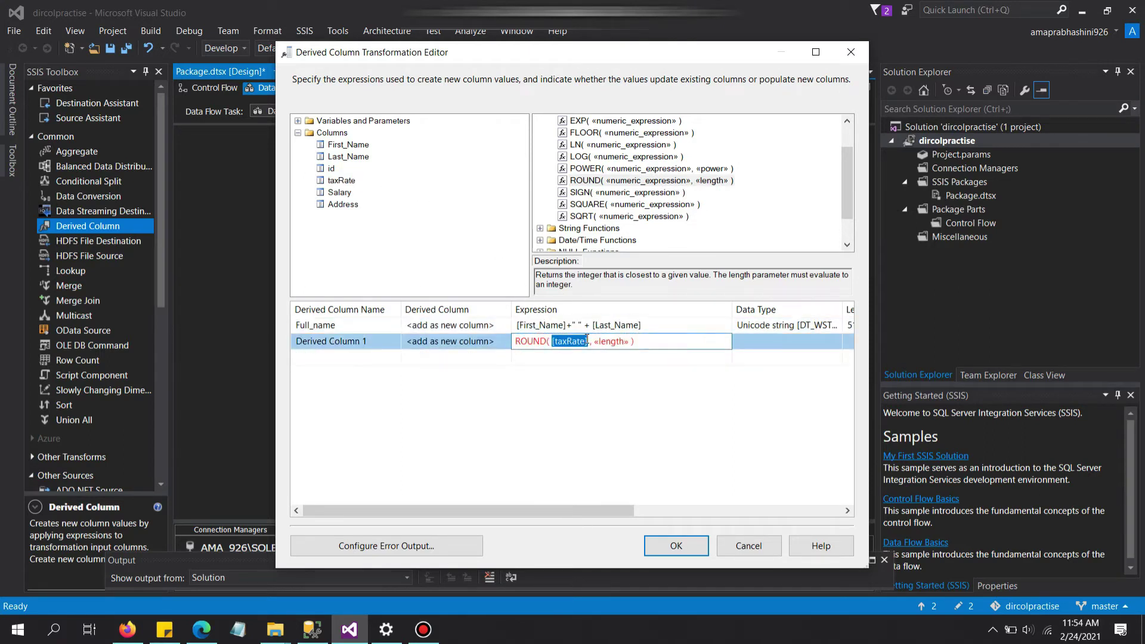
key(Return)
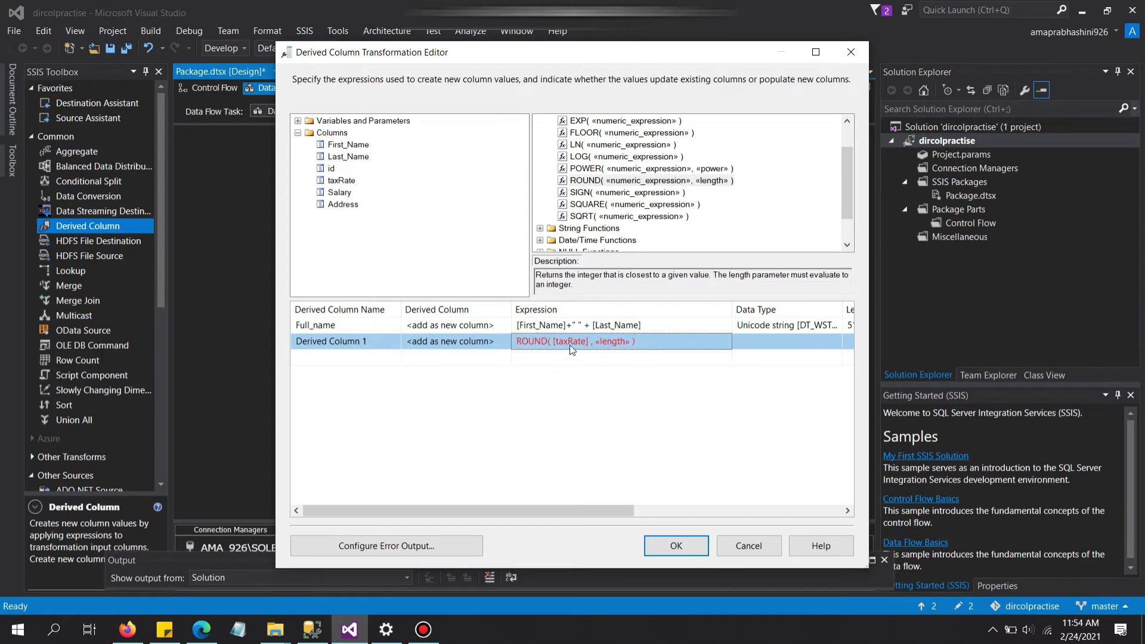
click(612, 342)
drag(629, 341, 601, 346)
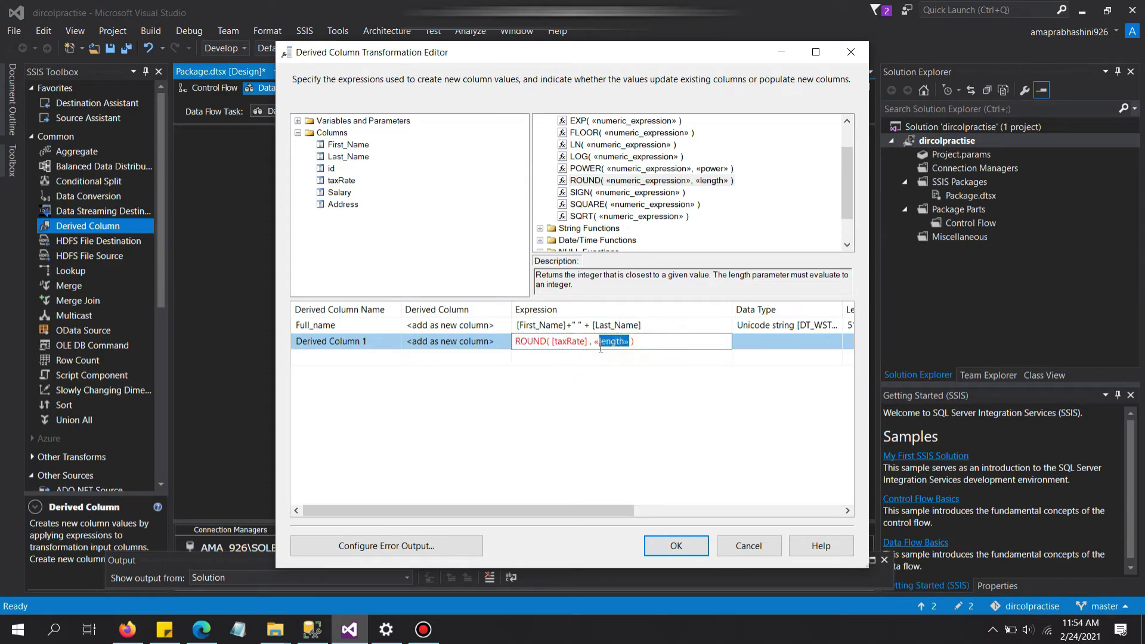
key(BackSpace)
key(BackSpace)
click(405, 358)
Name the derived column that rounds the tax rate Rounded_tax.
click(364, 337)
key(BackSpace)
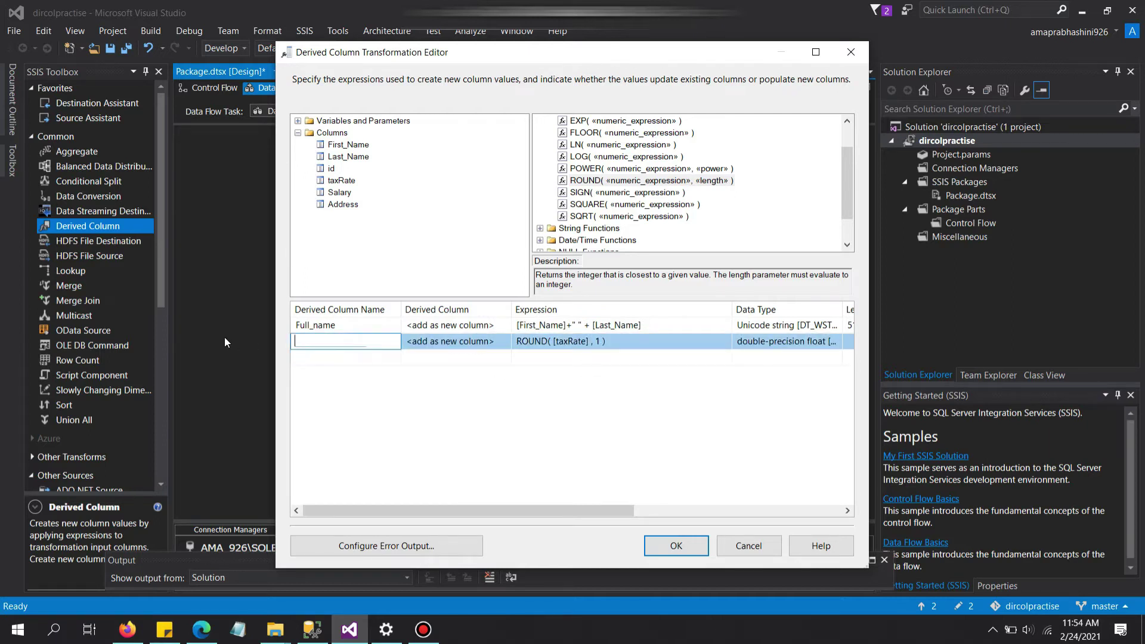
text(Rounded_tax)
key(Return)
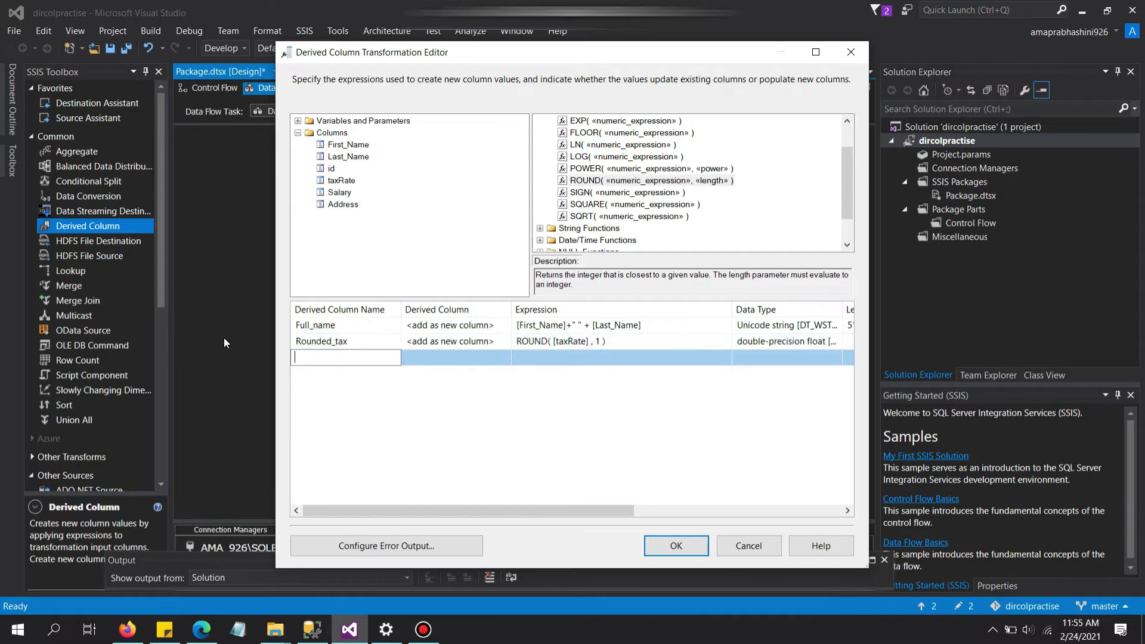
Add a new derived column named Bonus with the expression [Salary]/2.
click(344, 249)
drag(339, 181, 540, 357)
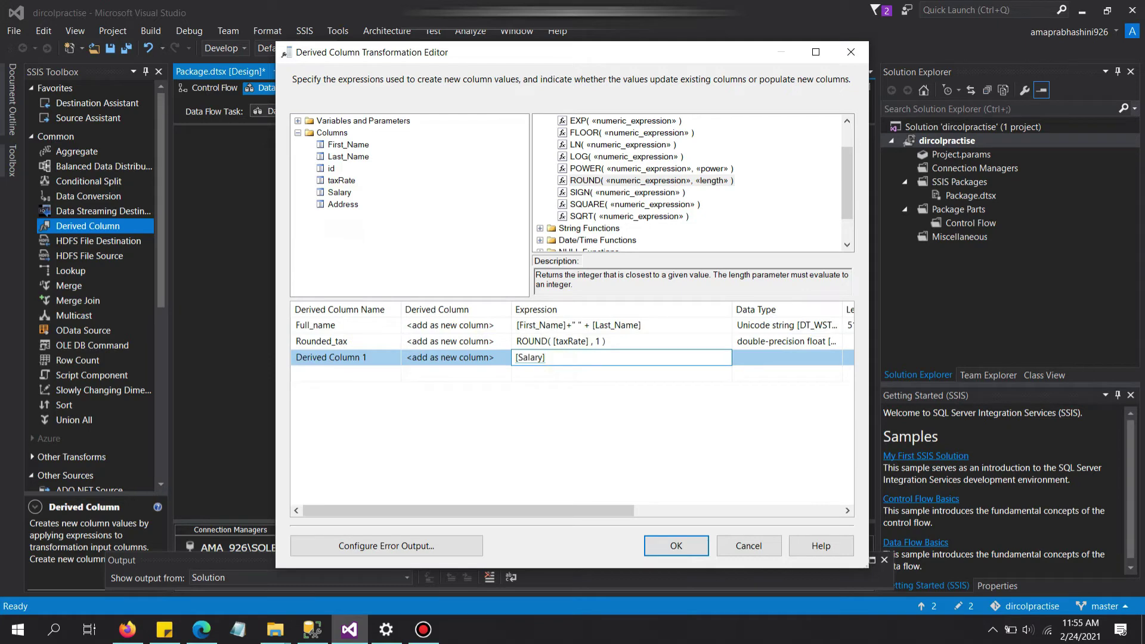
text(/2)
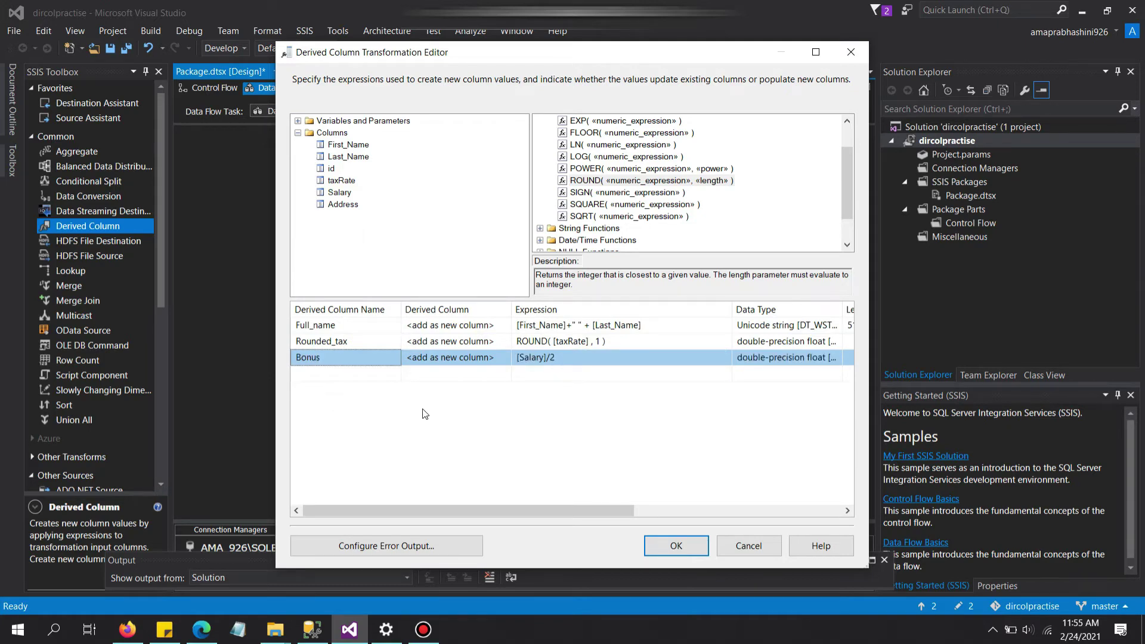
Add a derived column row with the expression UPPER([Address]).
click(339, 204)
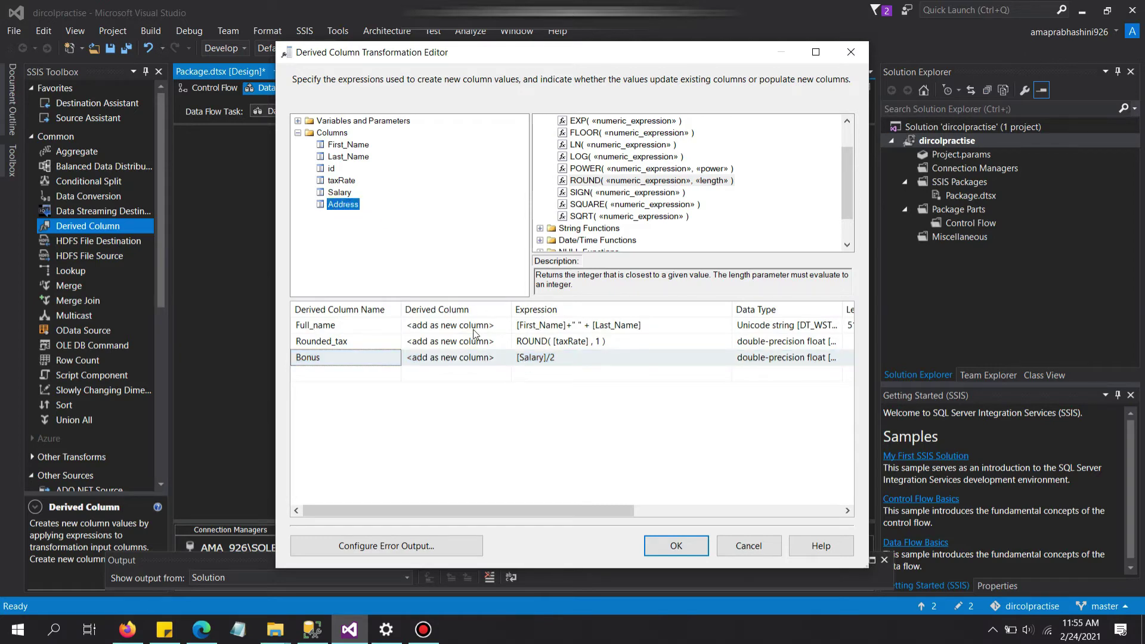
click(533, 374)
drag(343, 206, 518, 374)
click(517, 374)
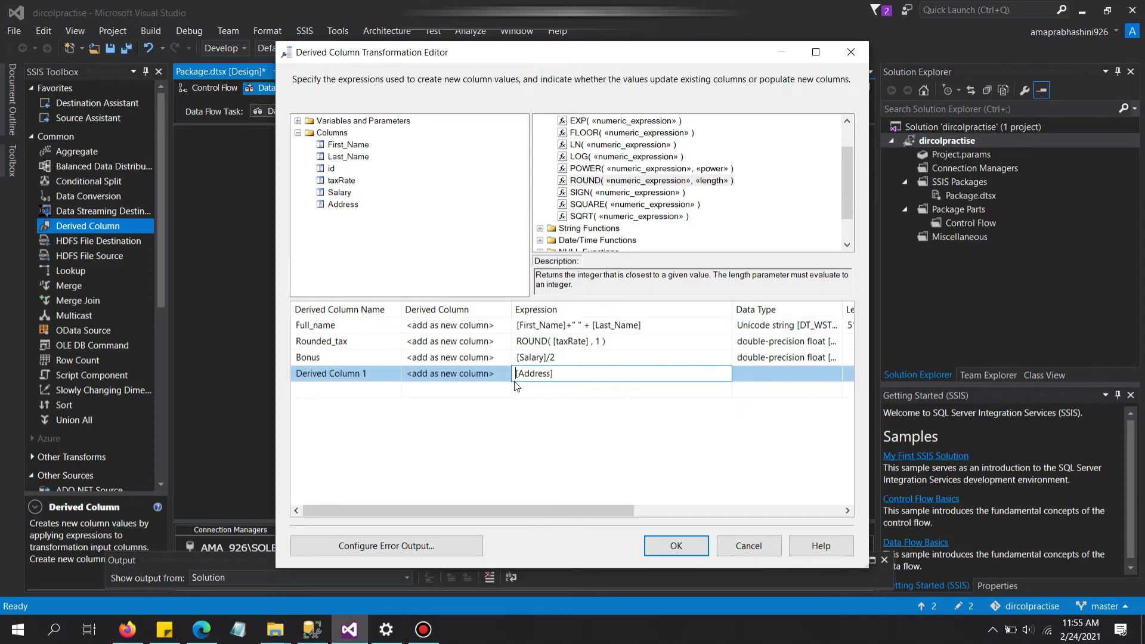
text(UPPER()
click(579, 374)
text())
Set the UPPER([Address]) row to replace the existing Address column and accept the Derived Column transformation settings.
click(460, 372)
click(462, 373)
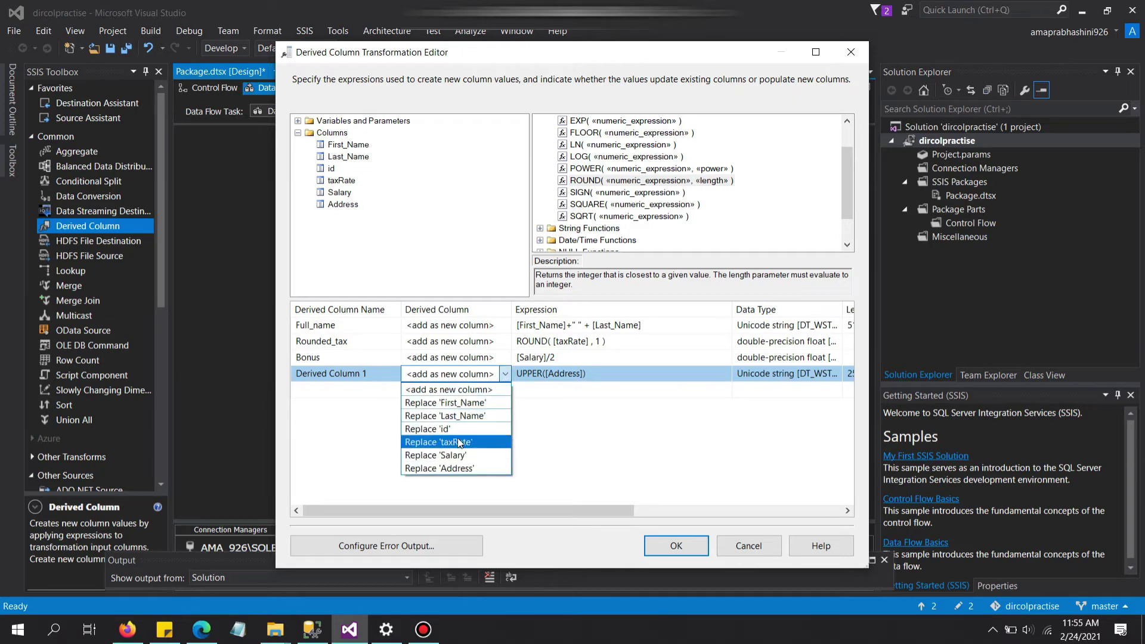
click(441, 468)
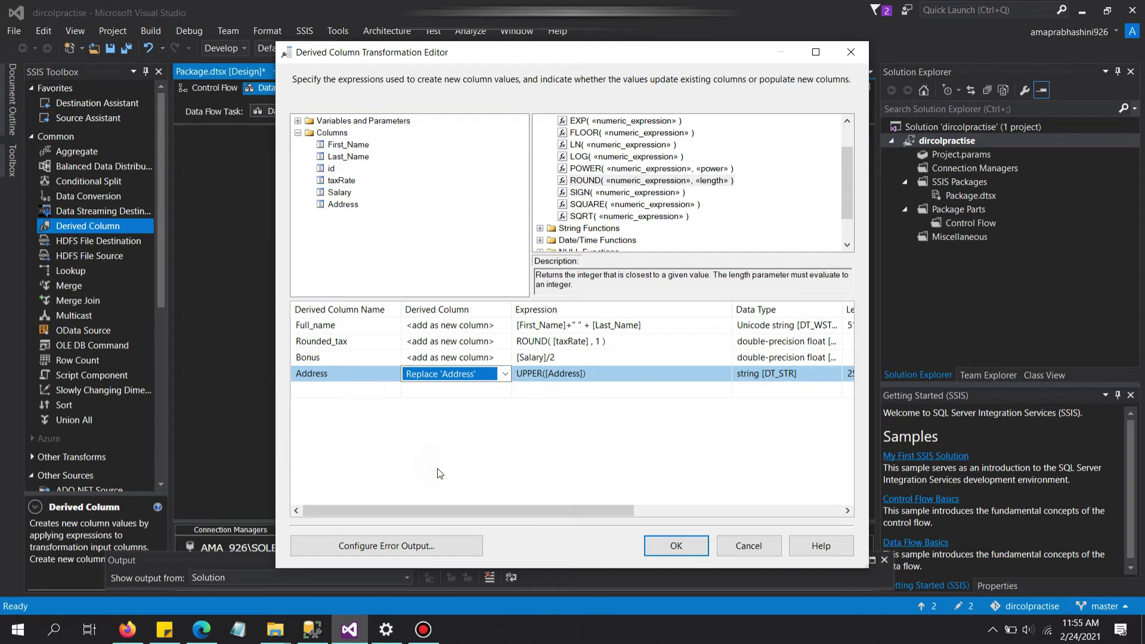
click(329, 374)
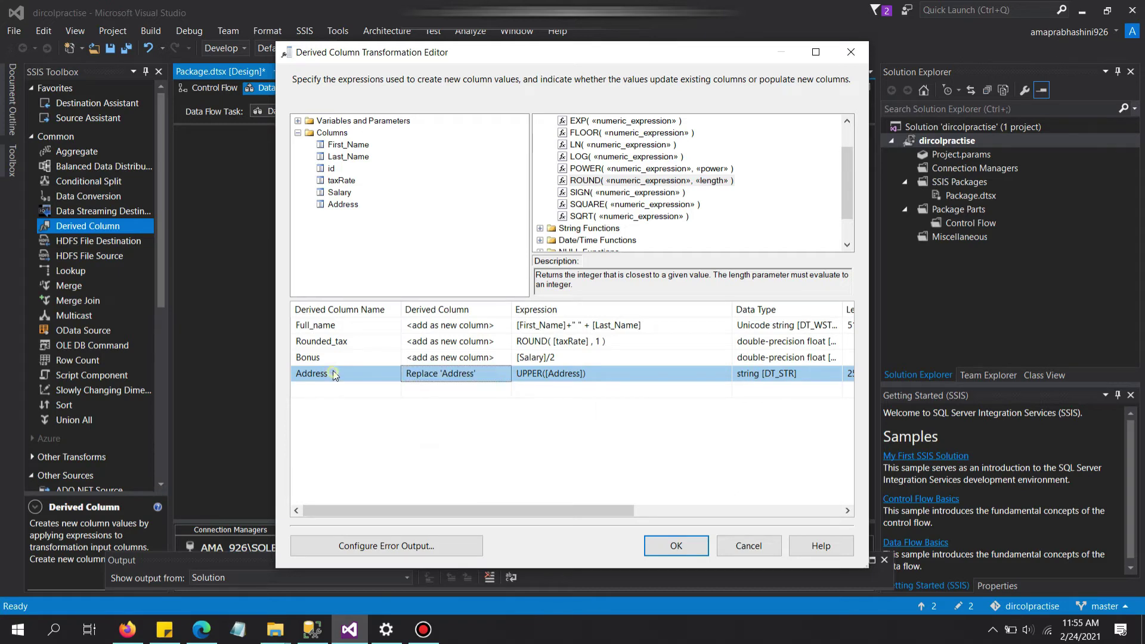
click(377, 403)
click(680, 547)
Add an OLE DB Destination below the Derived Column transformation and connect the transformation's regular output to it.
click(538, 356)
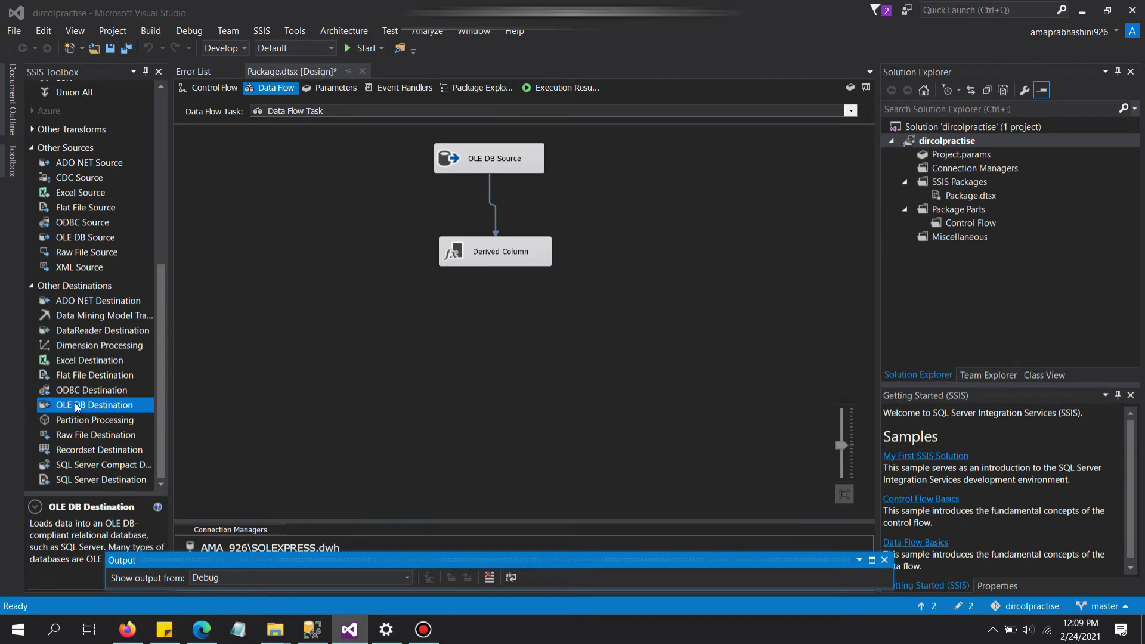
drag(74, 406, 458, 348)
click(495, 257)
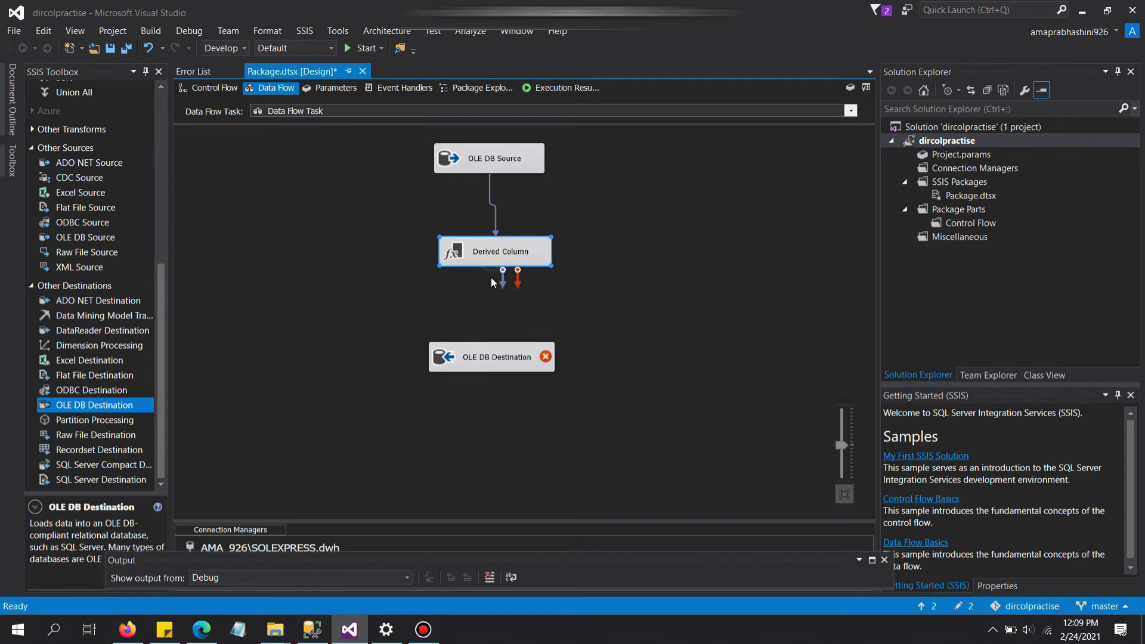
drag(502, 278, 499, 346)
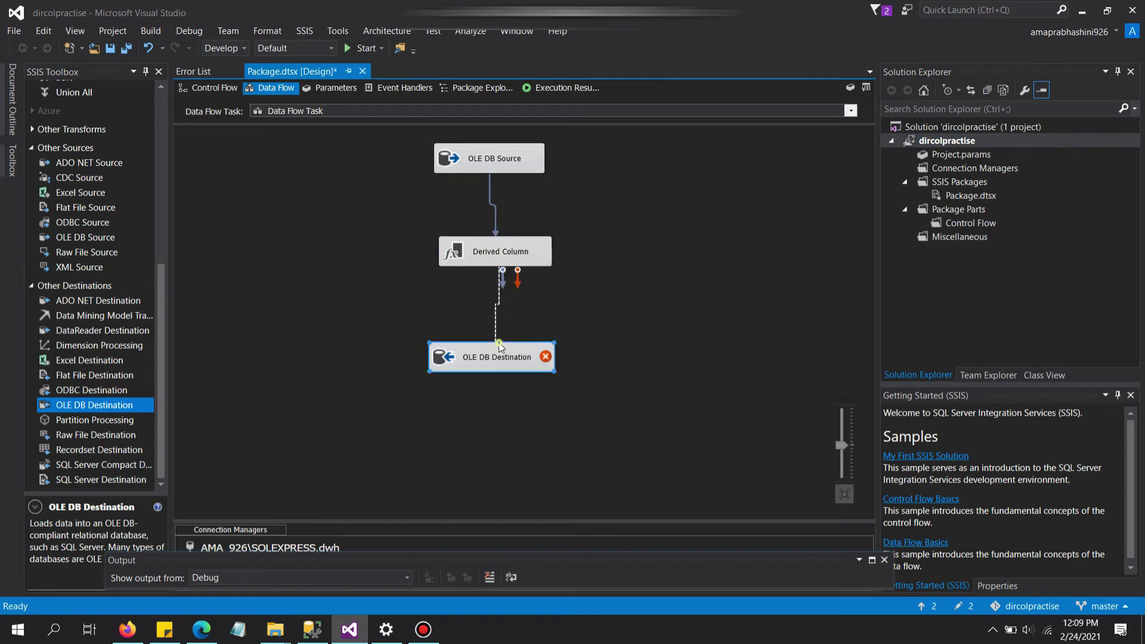
Start a new table for the OLE DB Destination and name it details_destination in the CREATE TABLE statement.
click(497, 353)
double_click(498, 352)
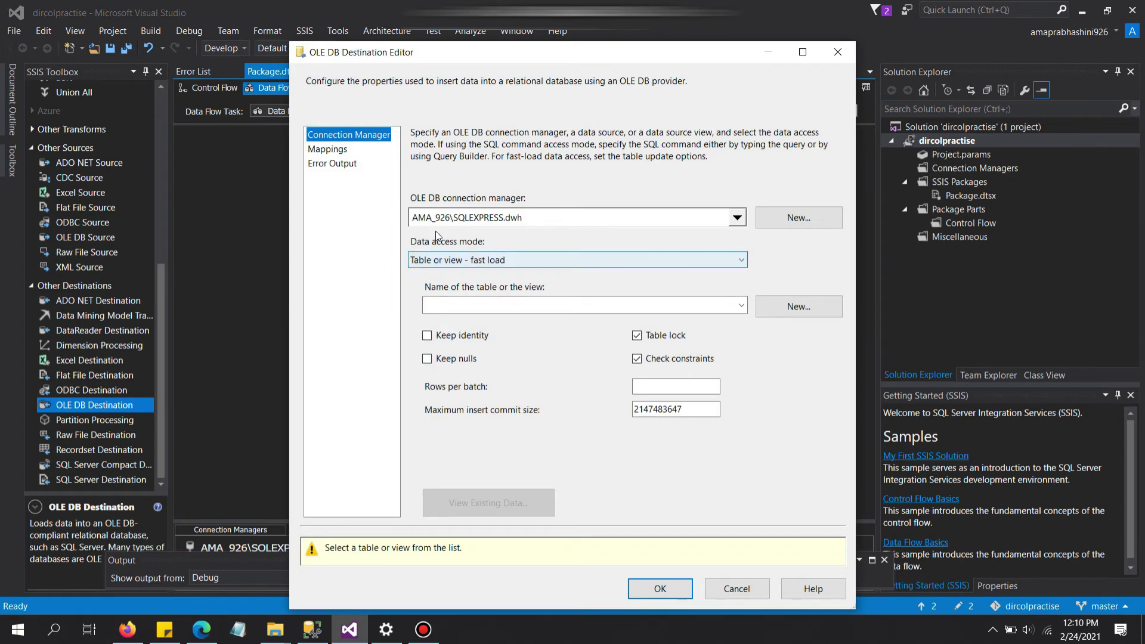
click(773, 307)
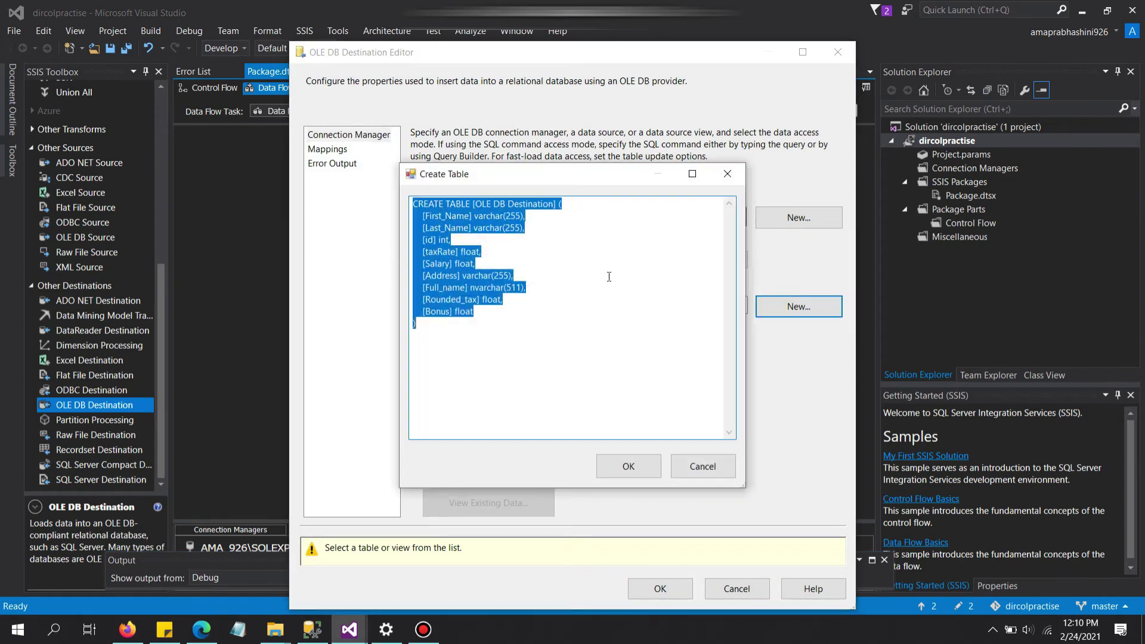
click(569, 240)
drag(559, 206, 475, 204)
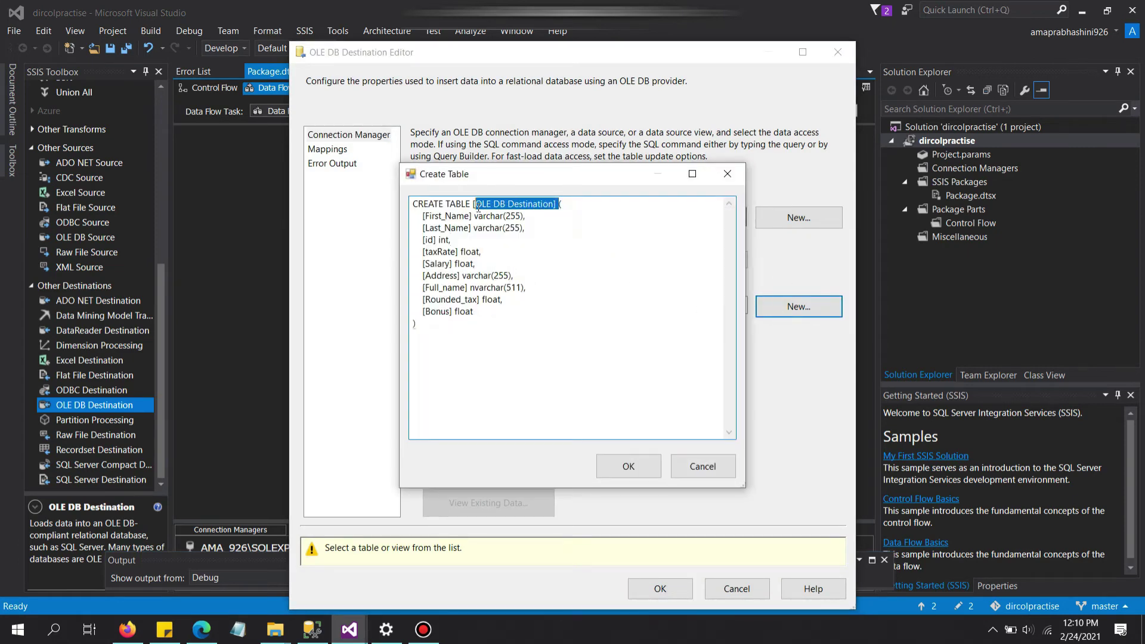
key(BackSpace)
text(details_de)
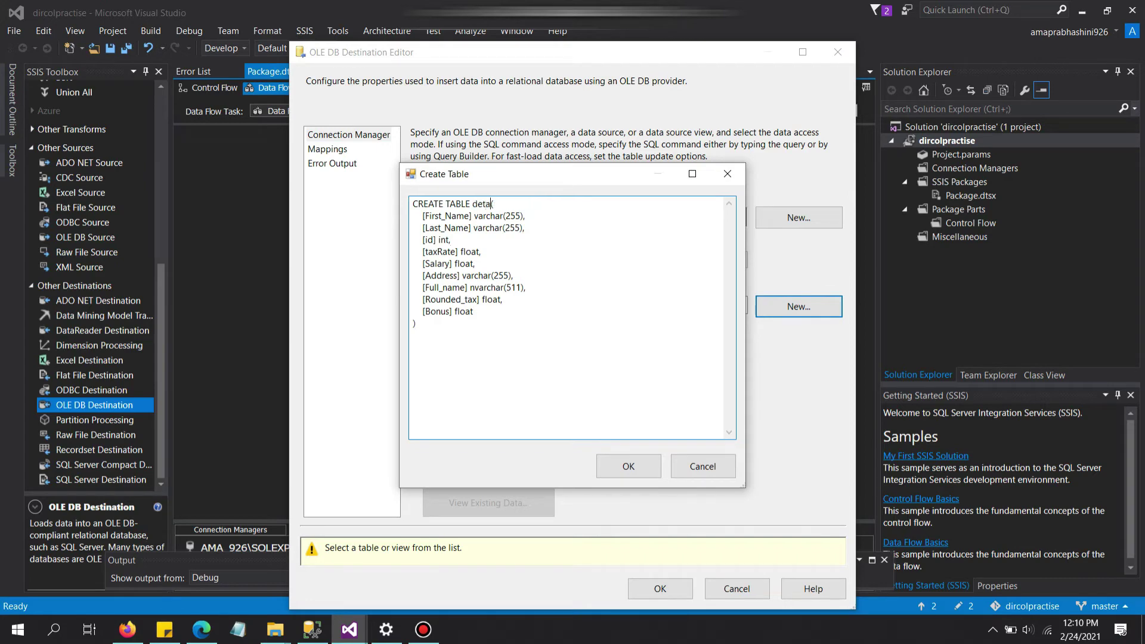
text(stination)
Review the source, Address and derived column definitions in the CREATE TABLE statement and create the details_destination table.
mouse_move(418, 288)
mouse_down()
mouse_move(499, 299)
mouse_move(421, 288)
mouse_up()
click(545, 275)
drag(414, 216, 524, 270)
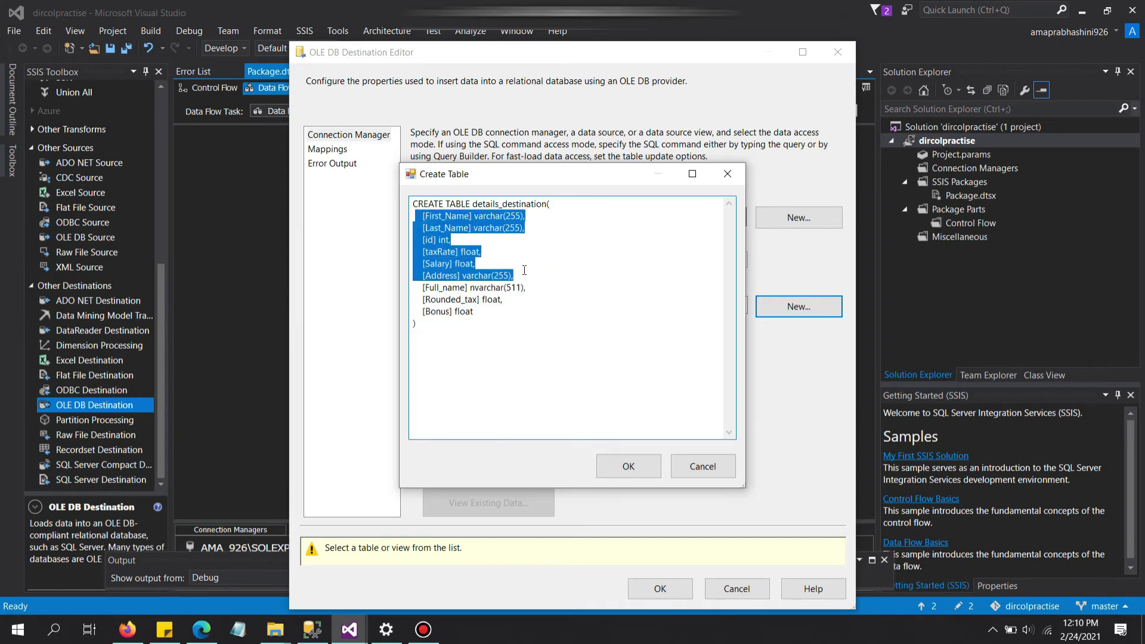
click(548, 264)
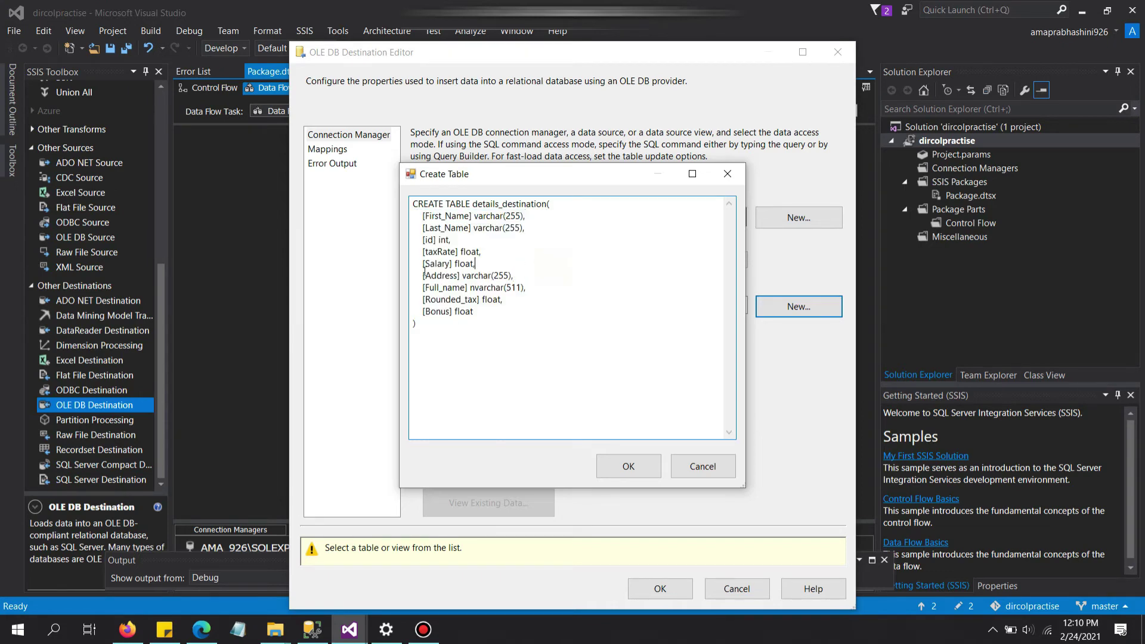
drag(420, 275, 531, 273)
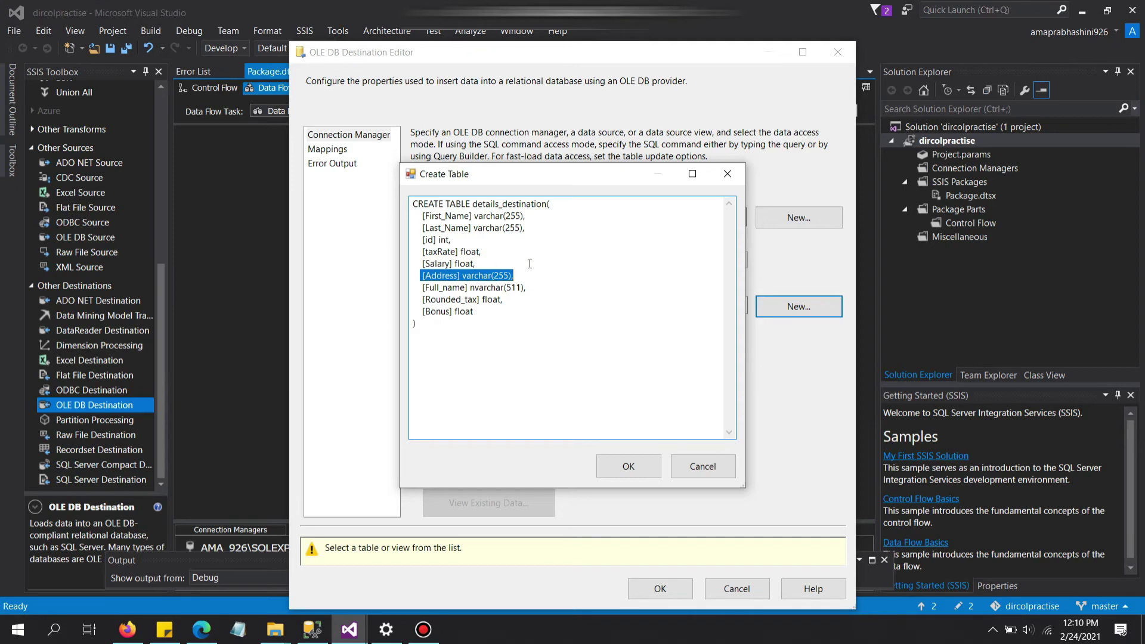
click(540, 275)
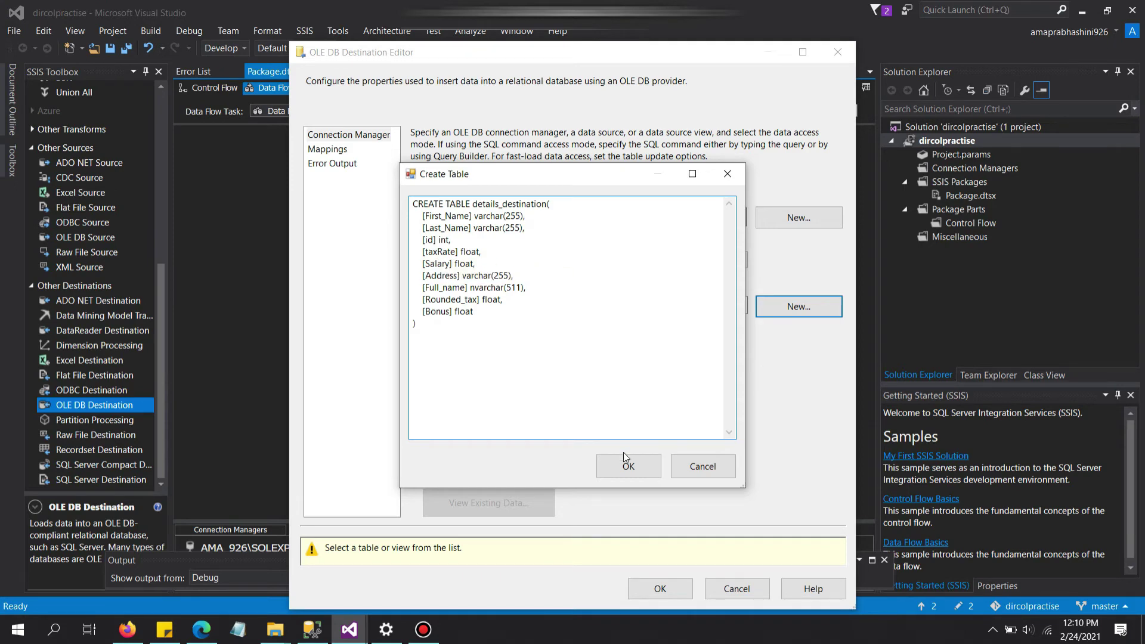
click(628, 468)
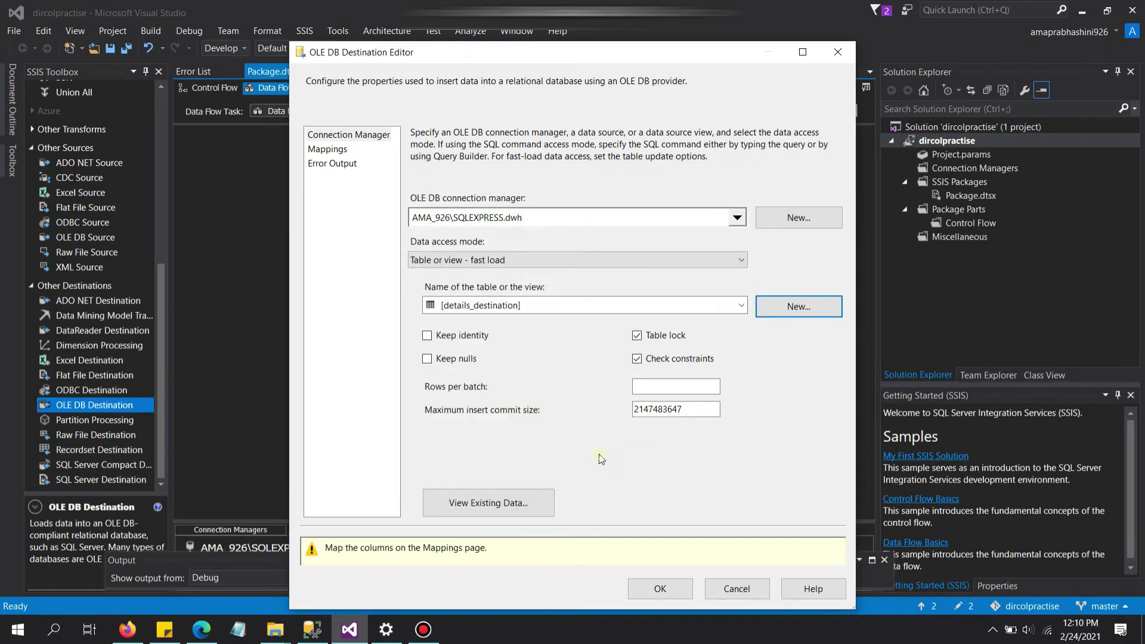
Examine the destination's column mappings with both column lists enlarged, including Full_name, Rounded_tax and Bonus, and its error output settings.
click(328, 153)
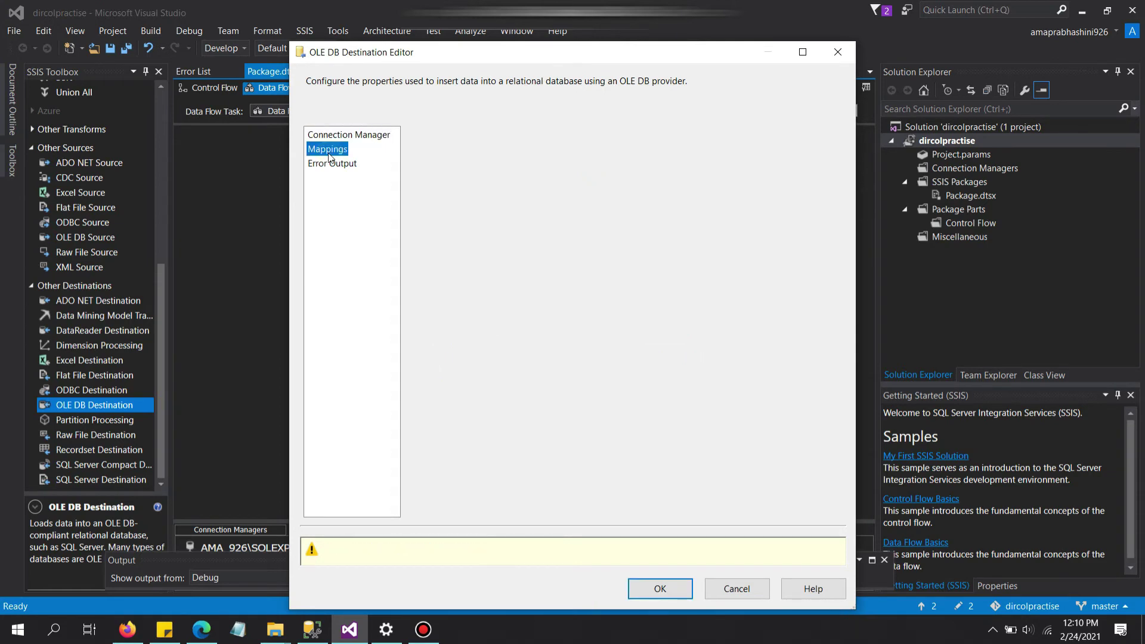
drag(550, 290, 590, 315)
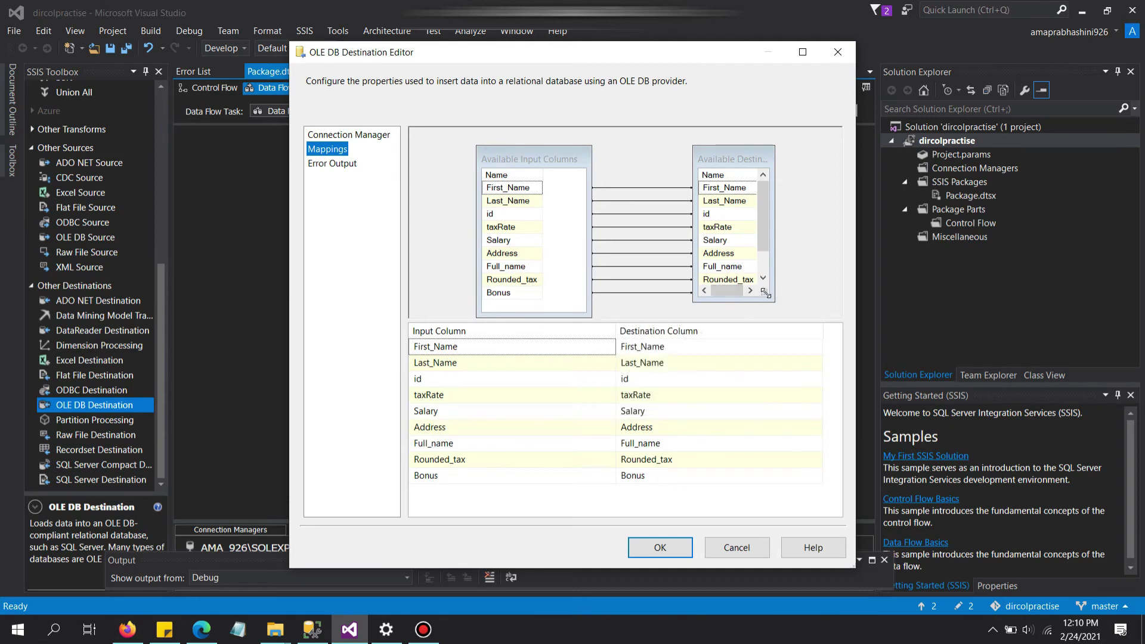
drag(771, 289, 781, 301)
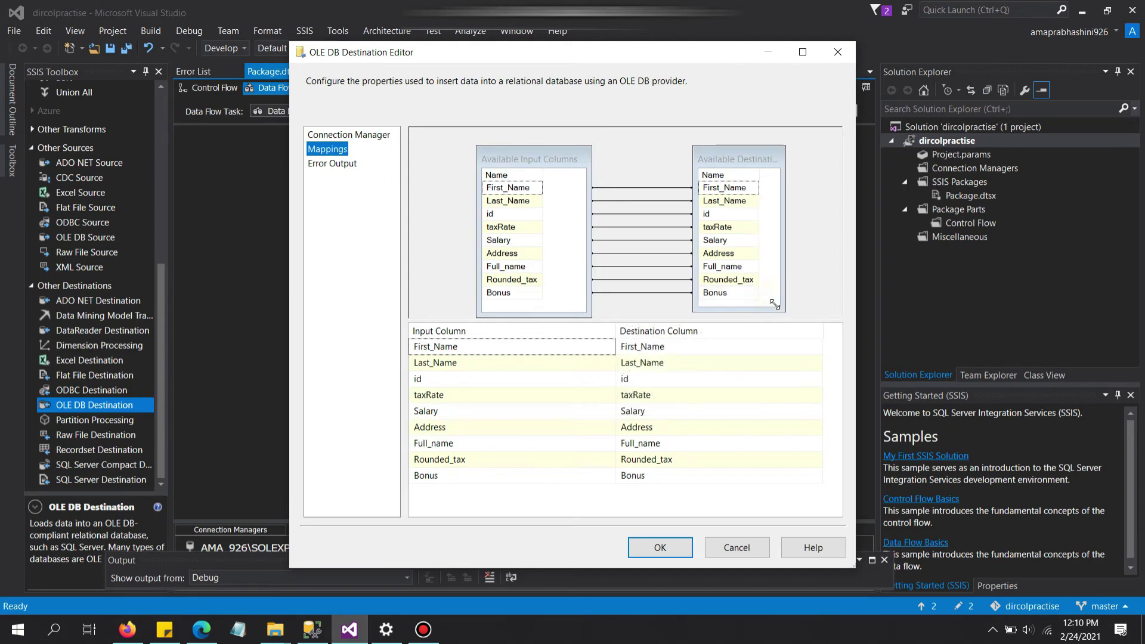
click(510, 266)
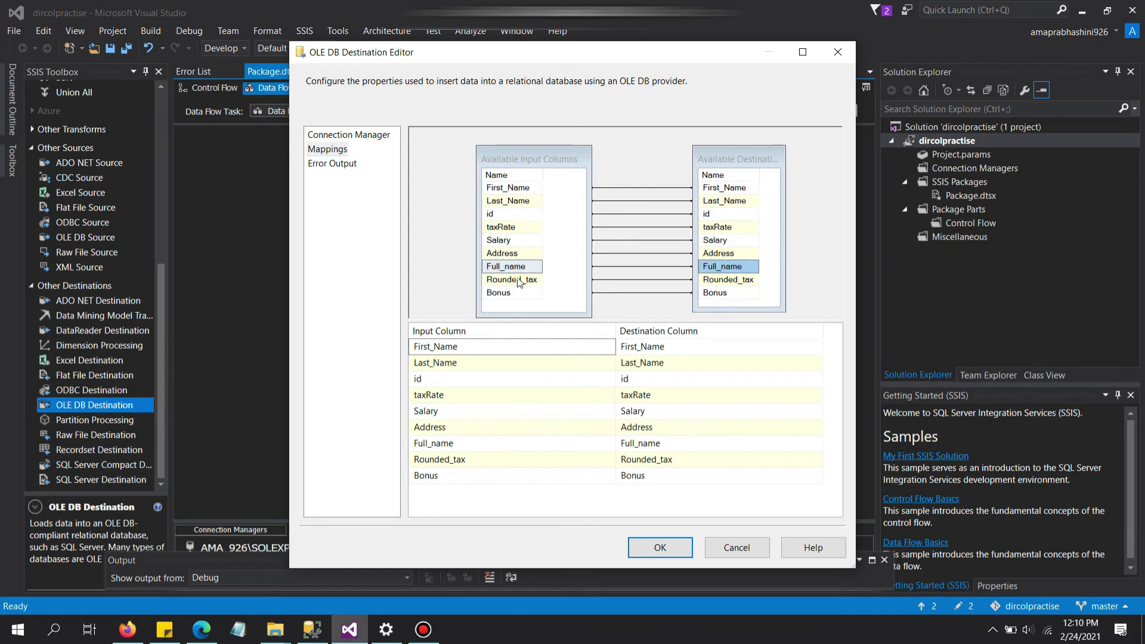
drag(513, 279, 715, 280)
drag(516, 299, 707, 296)
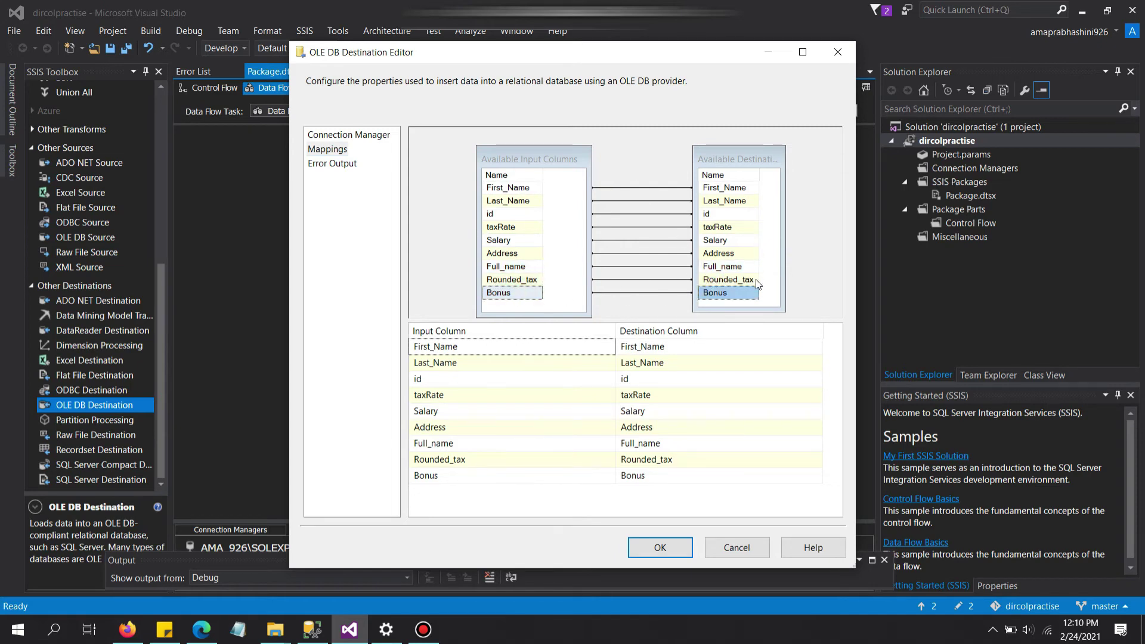
click(333, 165)
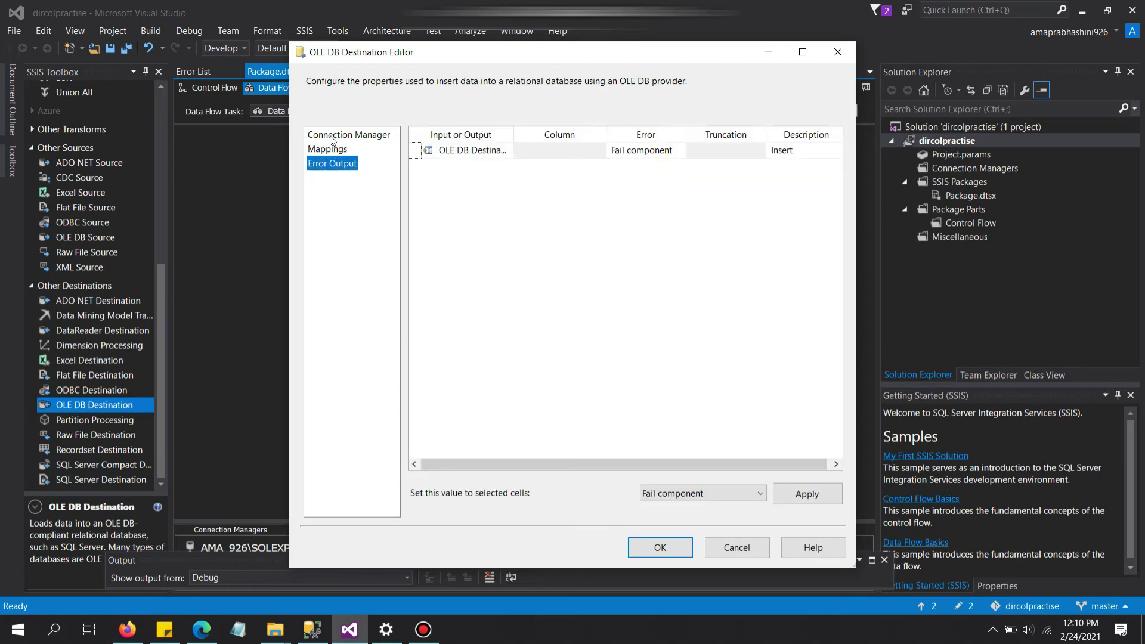
Preview the existing data of the details_destination table and accept the OLE DB Destination configuration.
click(333, 138)
click(528, 503)
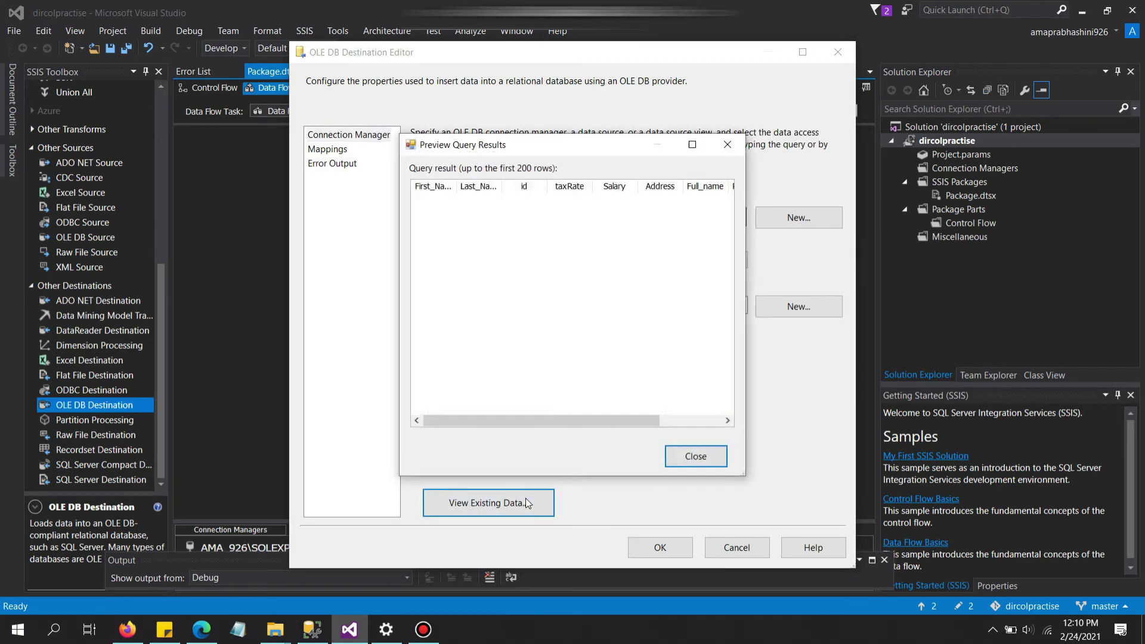
click(710, 456)
click(675, 546)
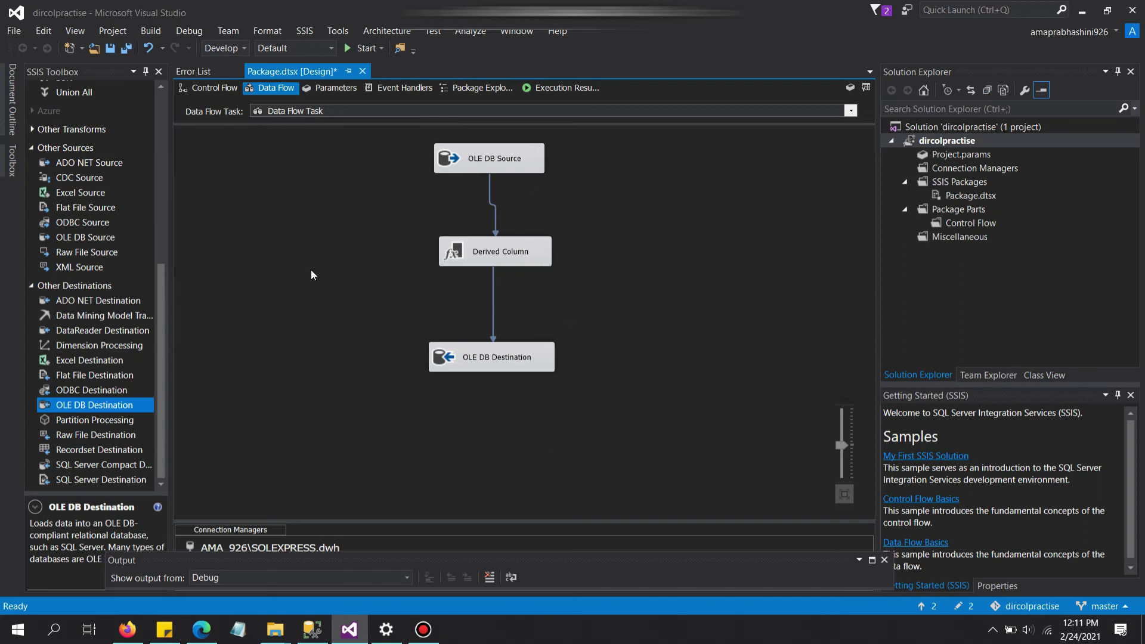
Run the package, and refresh the dwh database in SQL Server Management Studio.
click(359, 49)
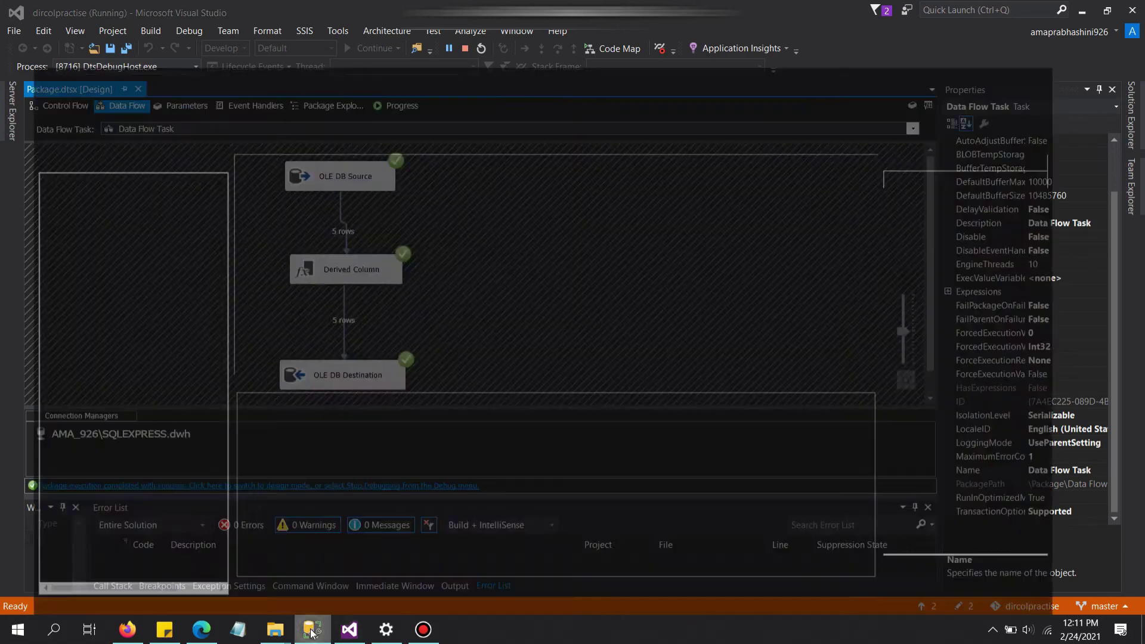
click(310, 601)
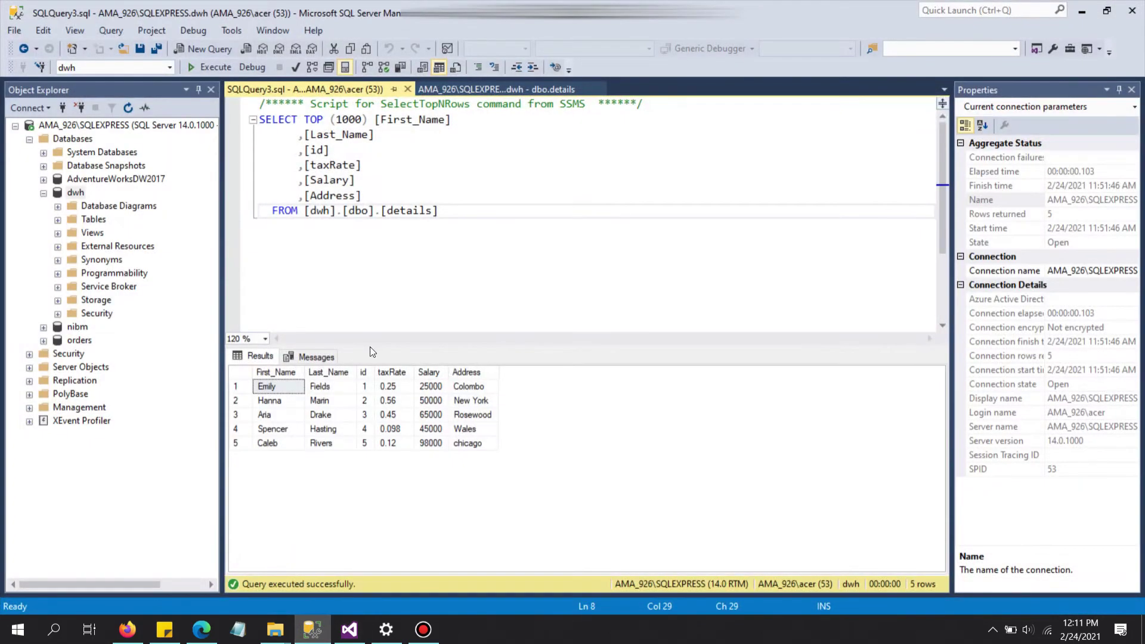
right_click(75, 192)
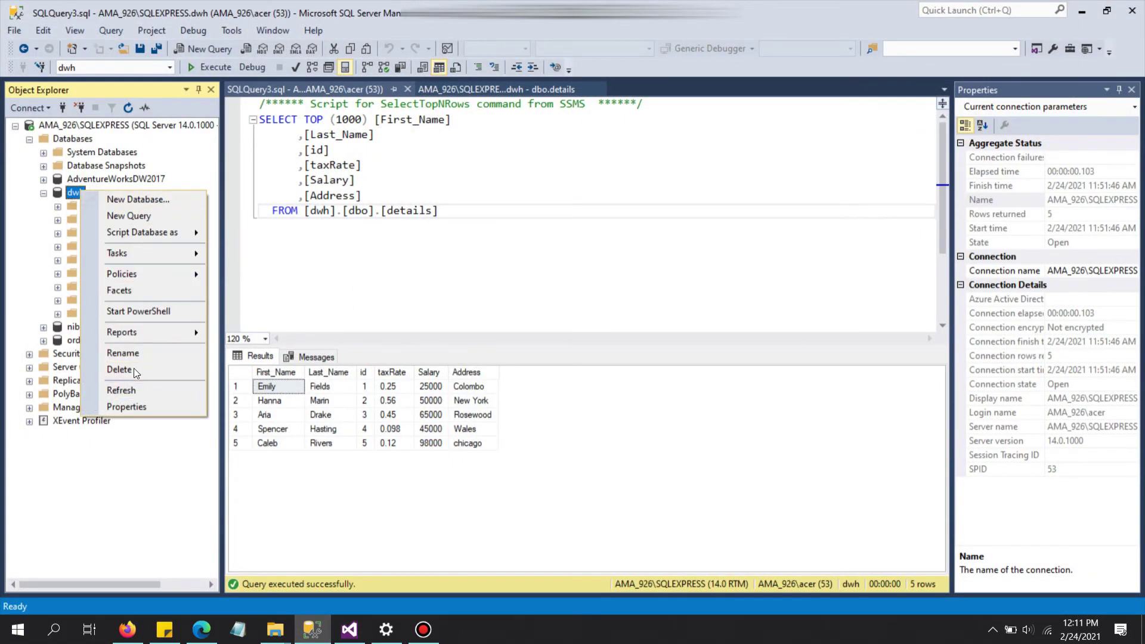
click(128, 389)
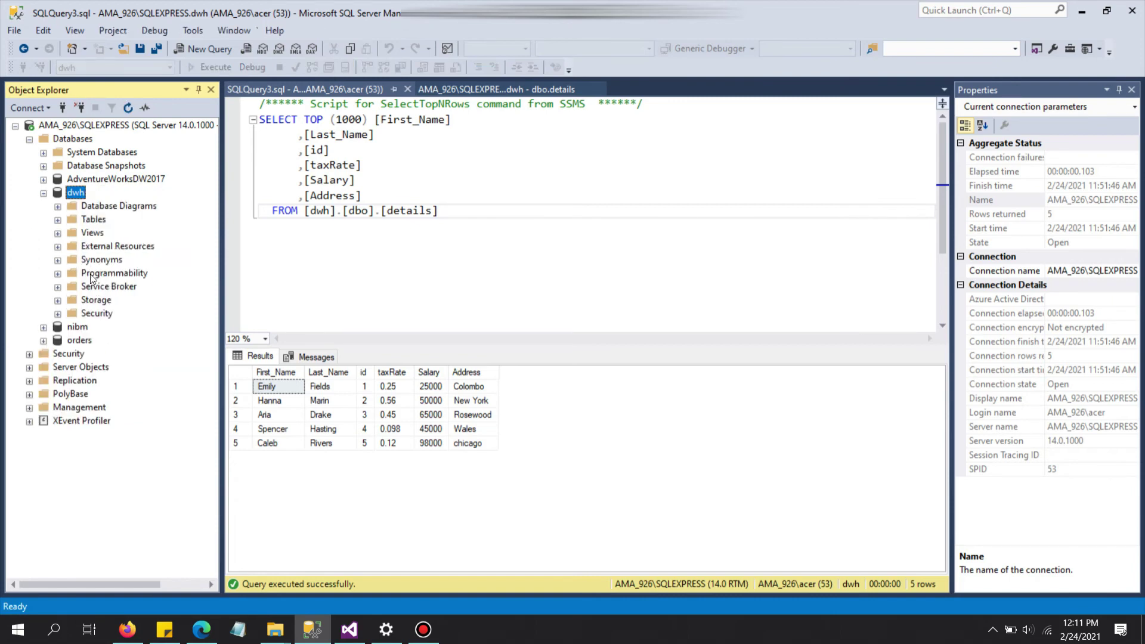
Query the top 1000 rows of dbo.details_destination among the dwh database's tables.
click(58, 220)
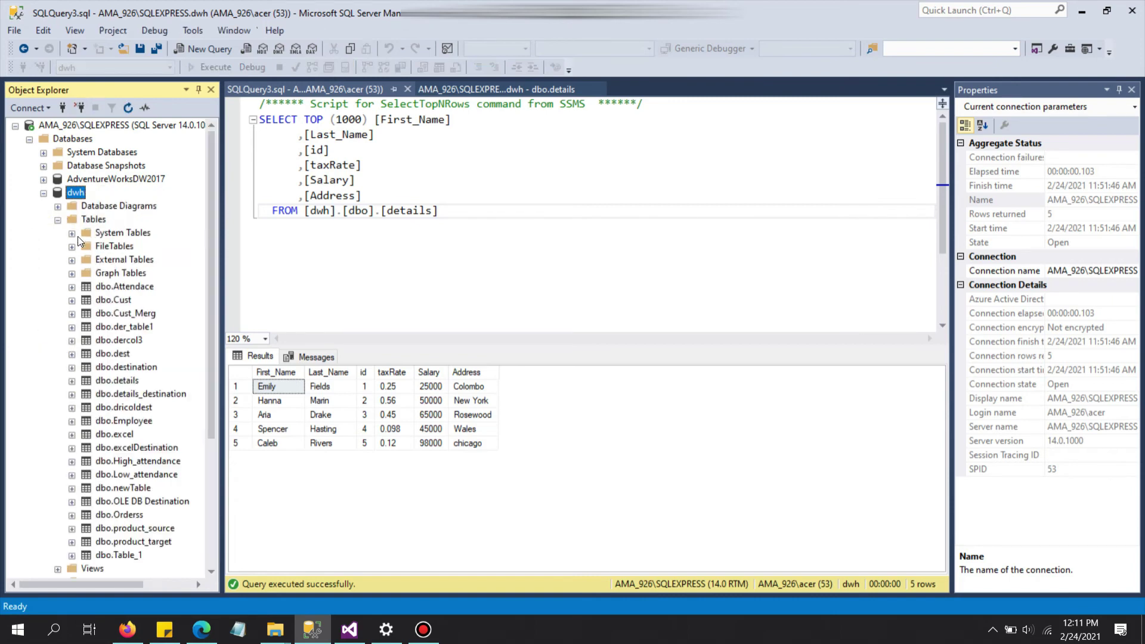
click(144, 395)
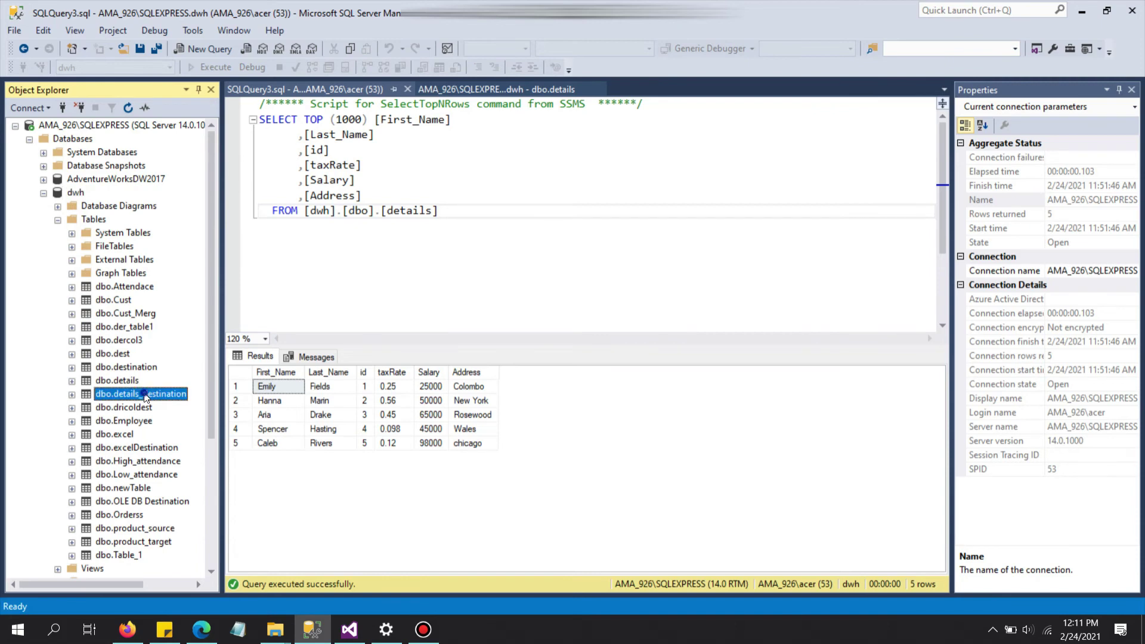
right_click(148, 393)
click(201, 298)
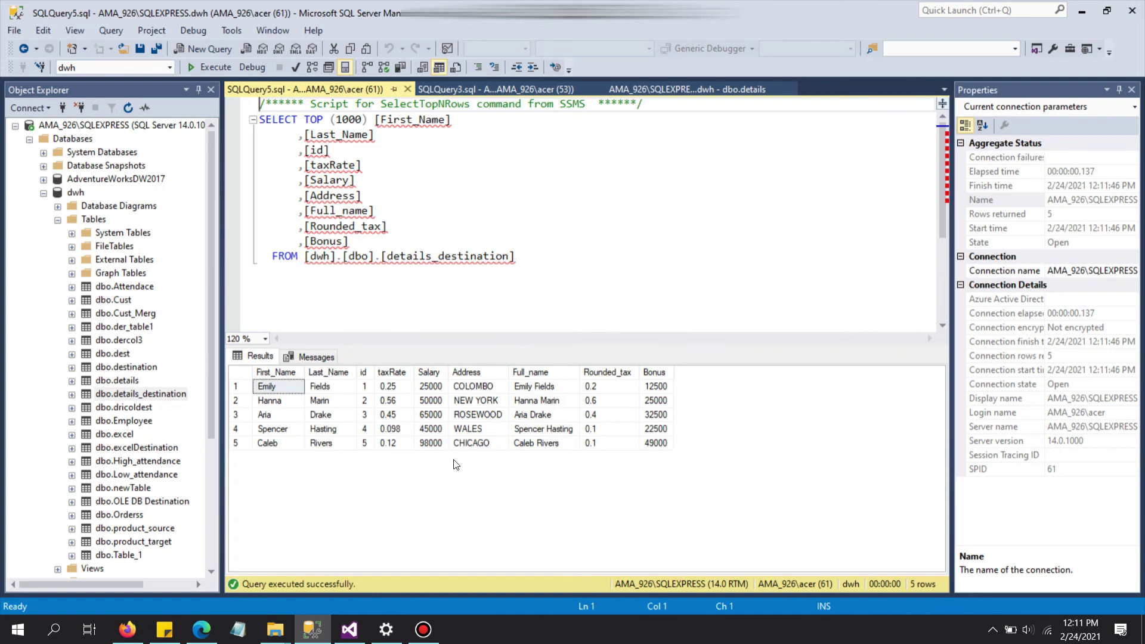
Compare First_Name and Last_Name with Full_name, taxRate with Rounded_tax and Salary with Bonus in the results, and check the Address column's uppercase values.
click(271, 373)
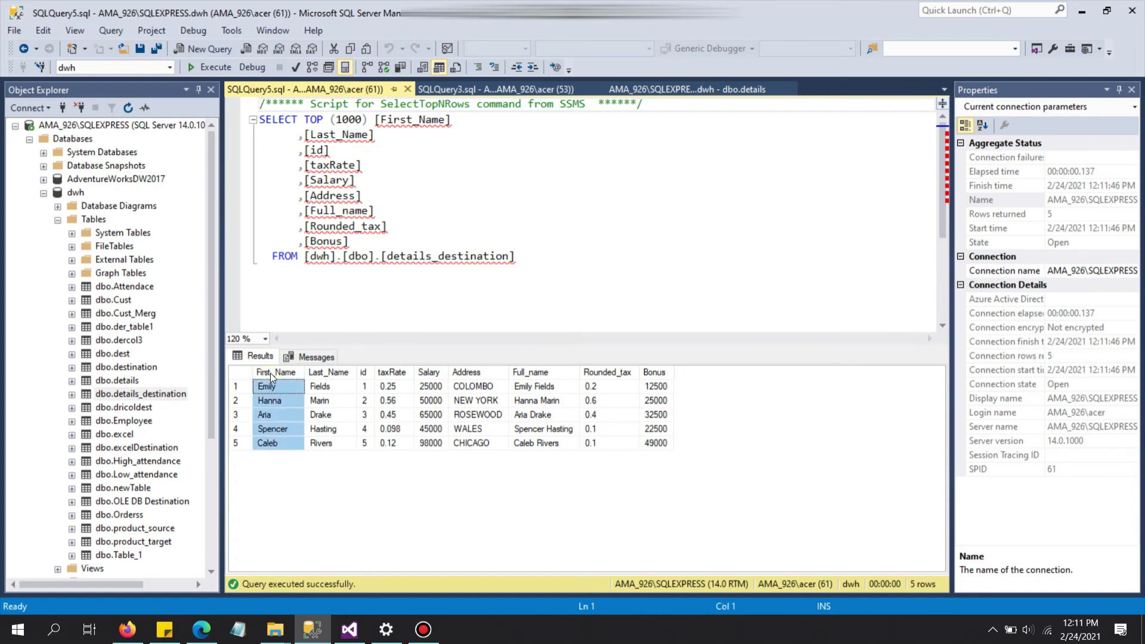
click(329, 373)
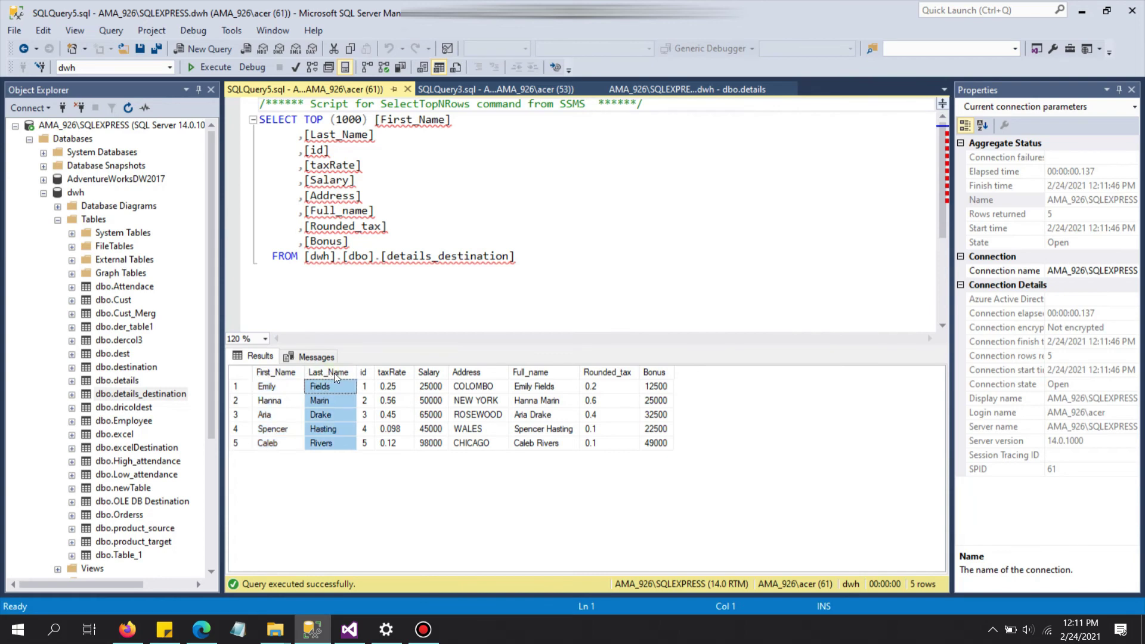
click(537, 373)
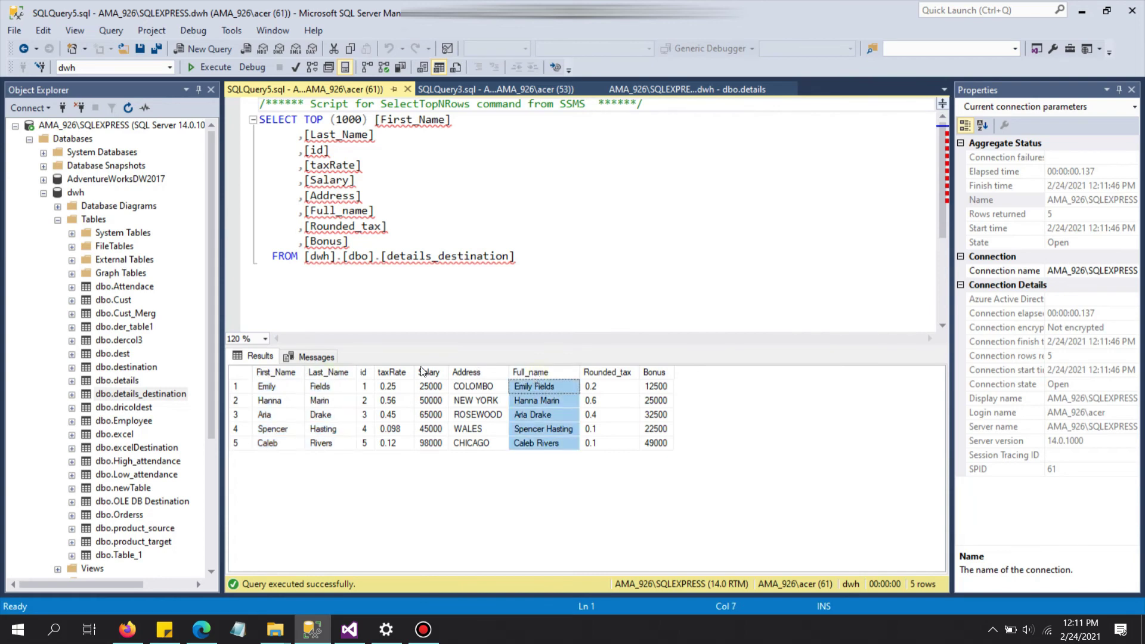
click(392, 374)
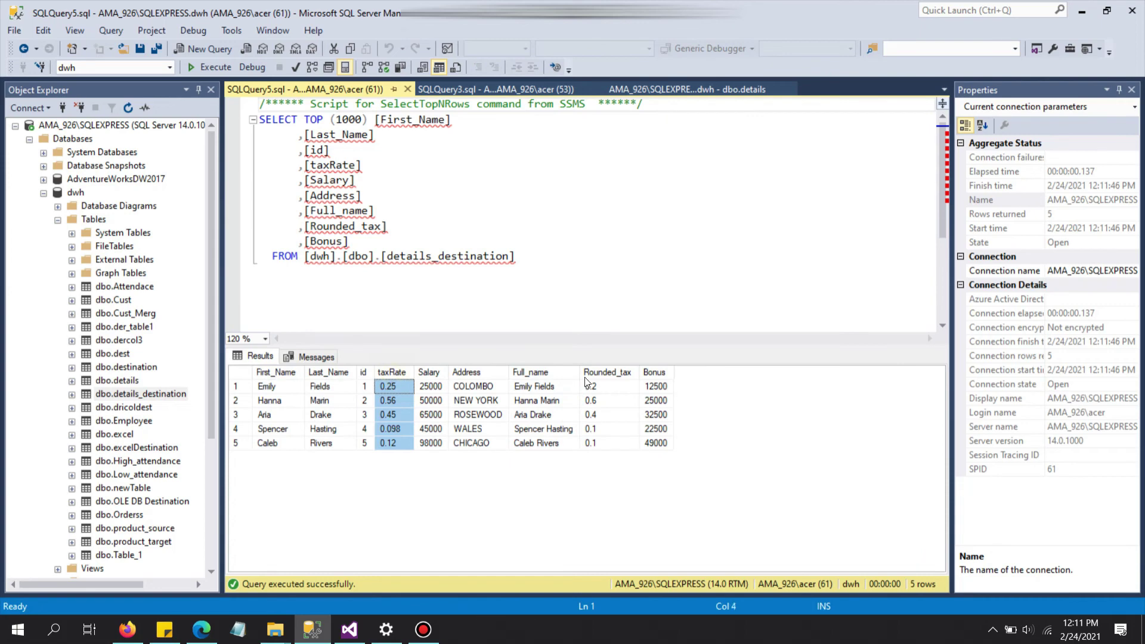
click(607, 377)
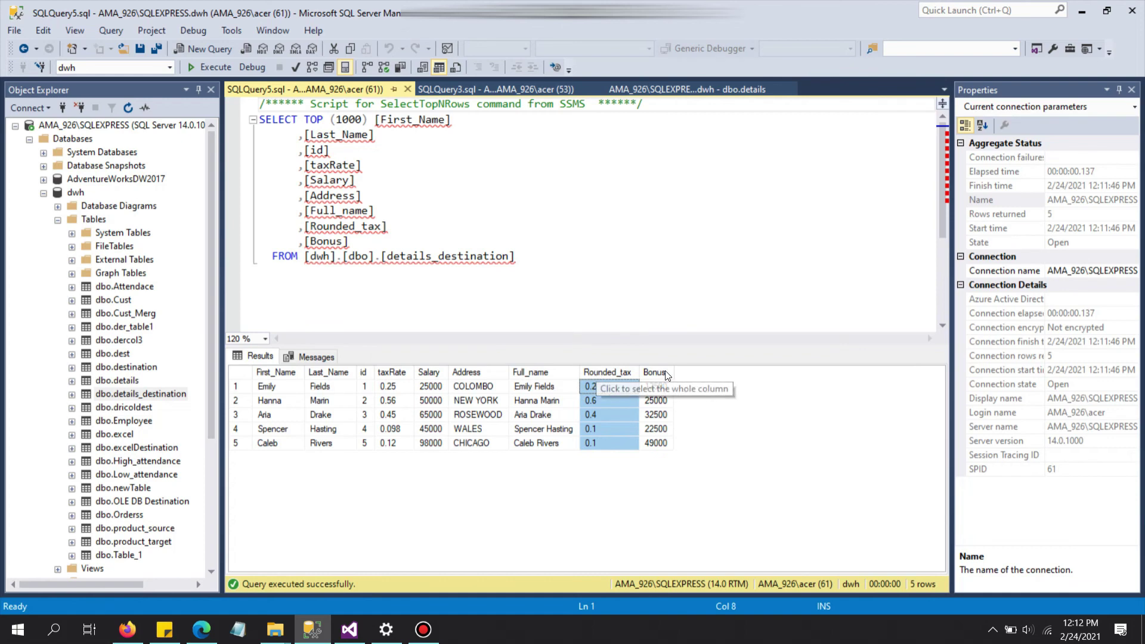
click(429, 372)
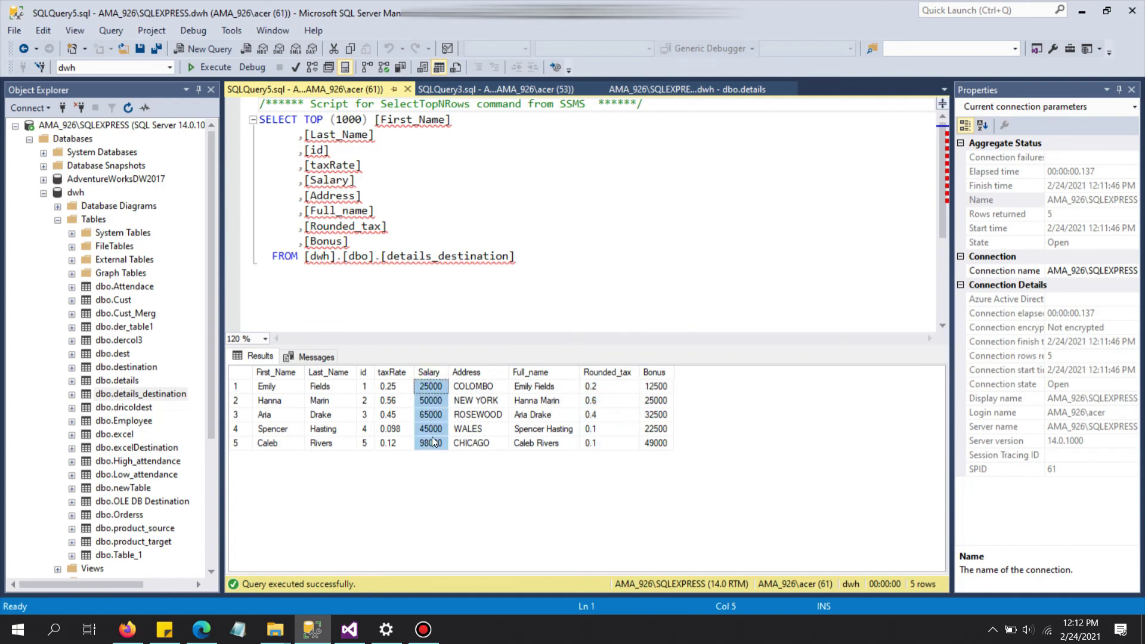
click(654, 375)
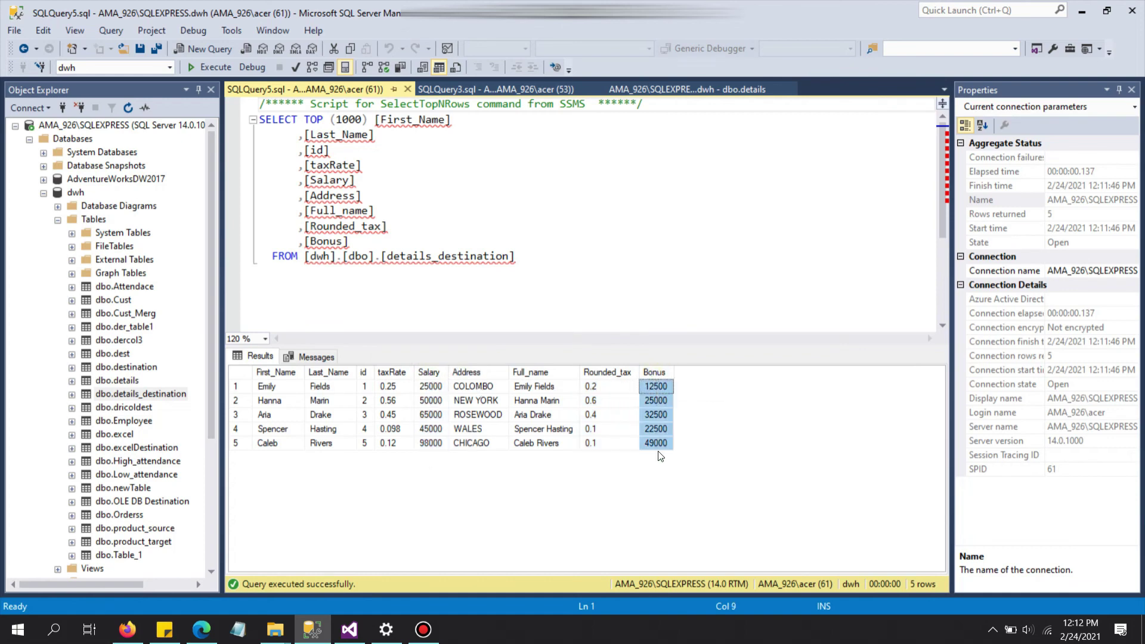
click(471, 371)
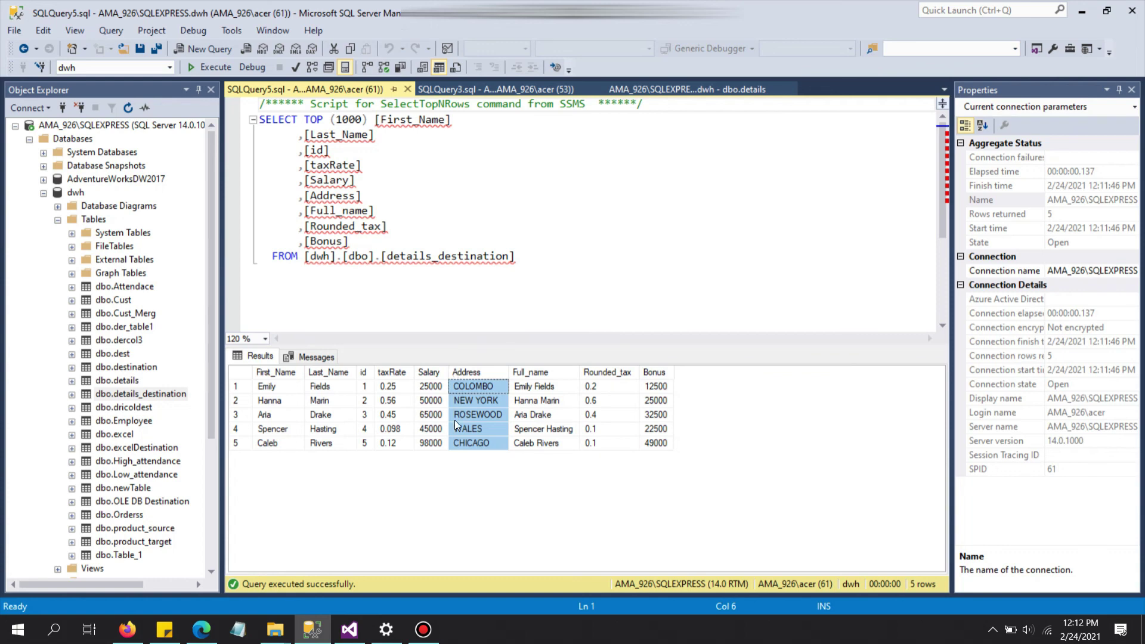
click(534, 298)
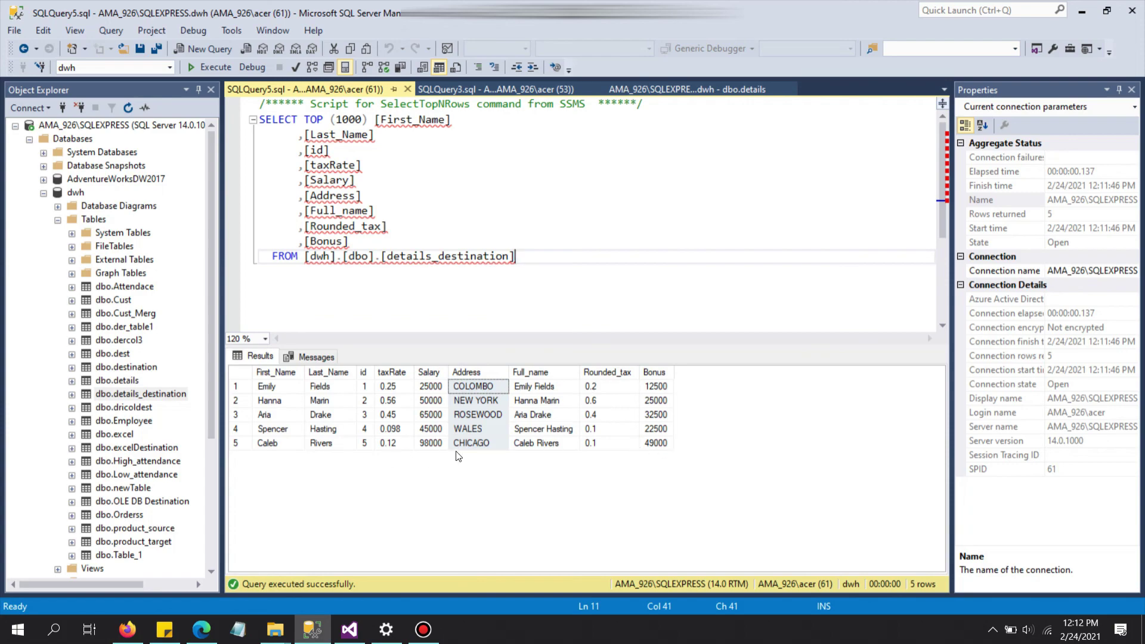
Switch back to Visual Studio and stop debugging the package to return to design mode.
click(347, 631)
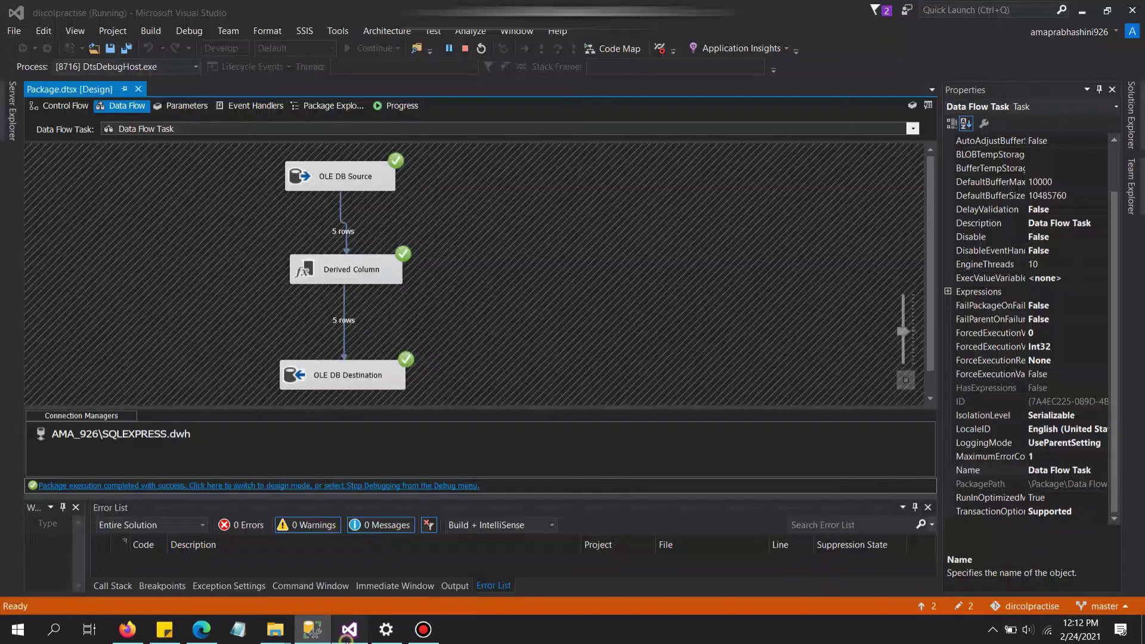
click(464, 53)
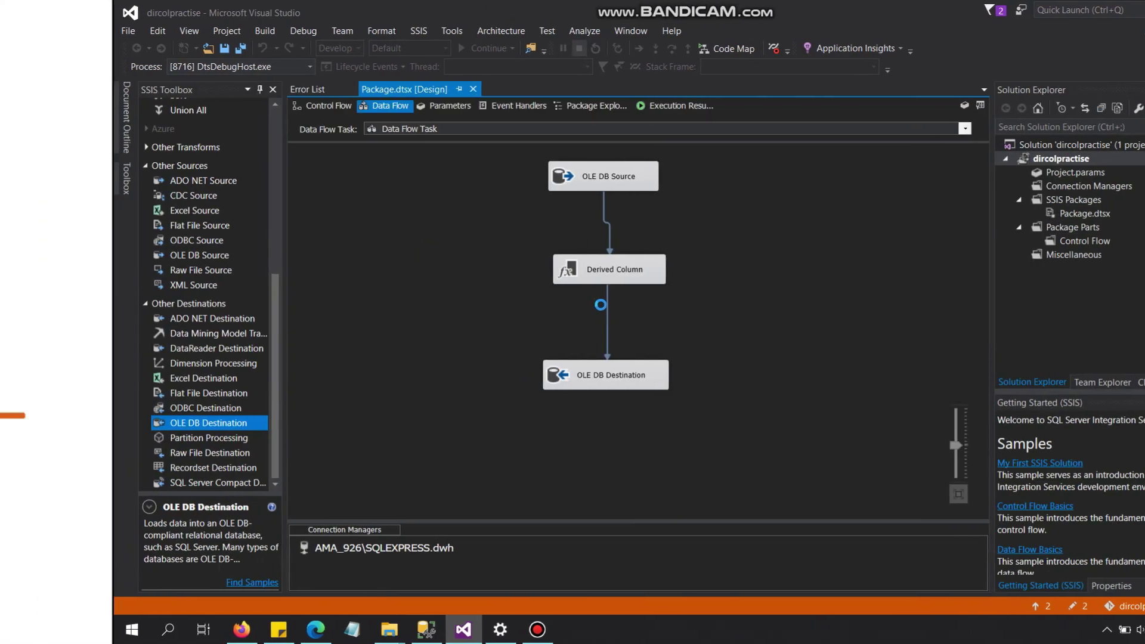